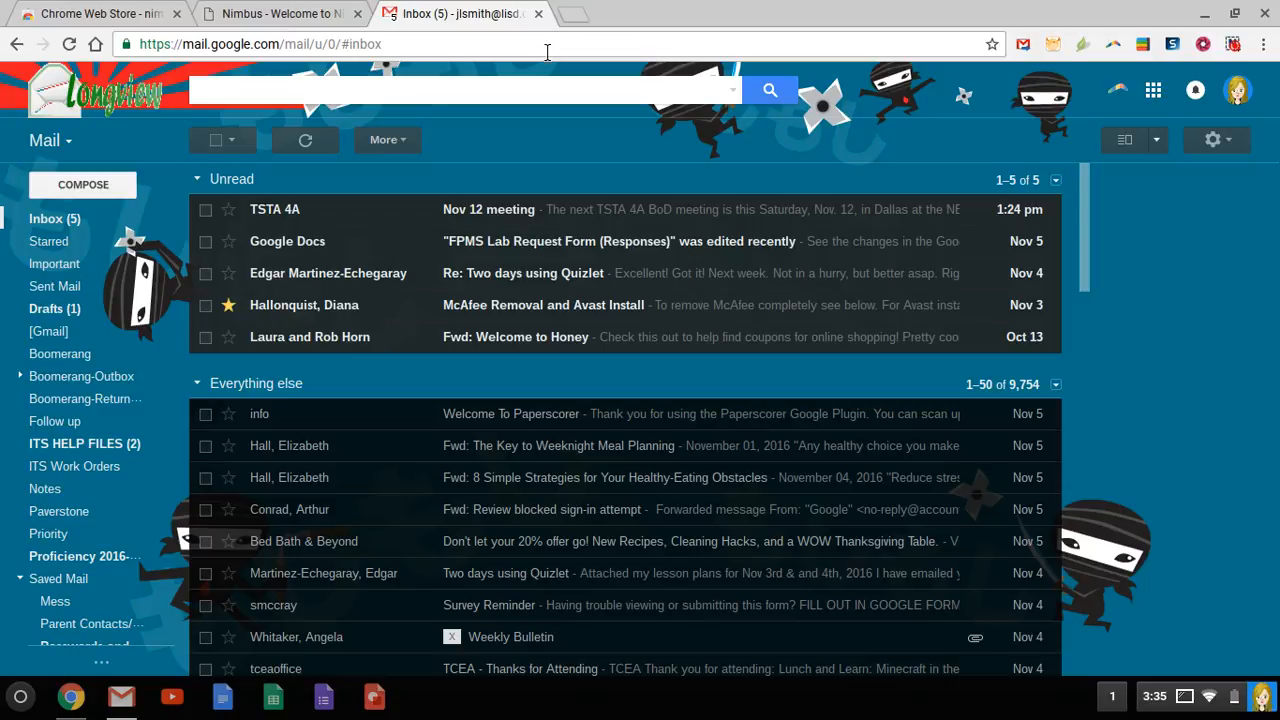
# Go to forms.google.com and create a new blank form.
pyautogui.click(547, 52)
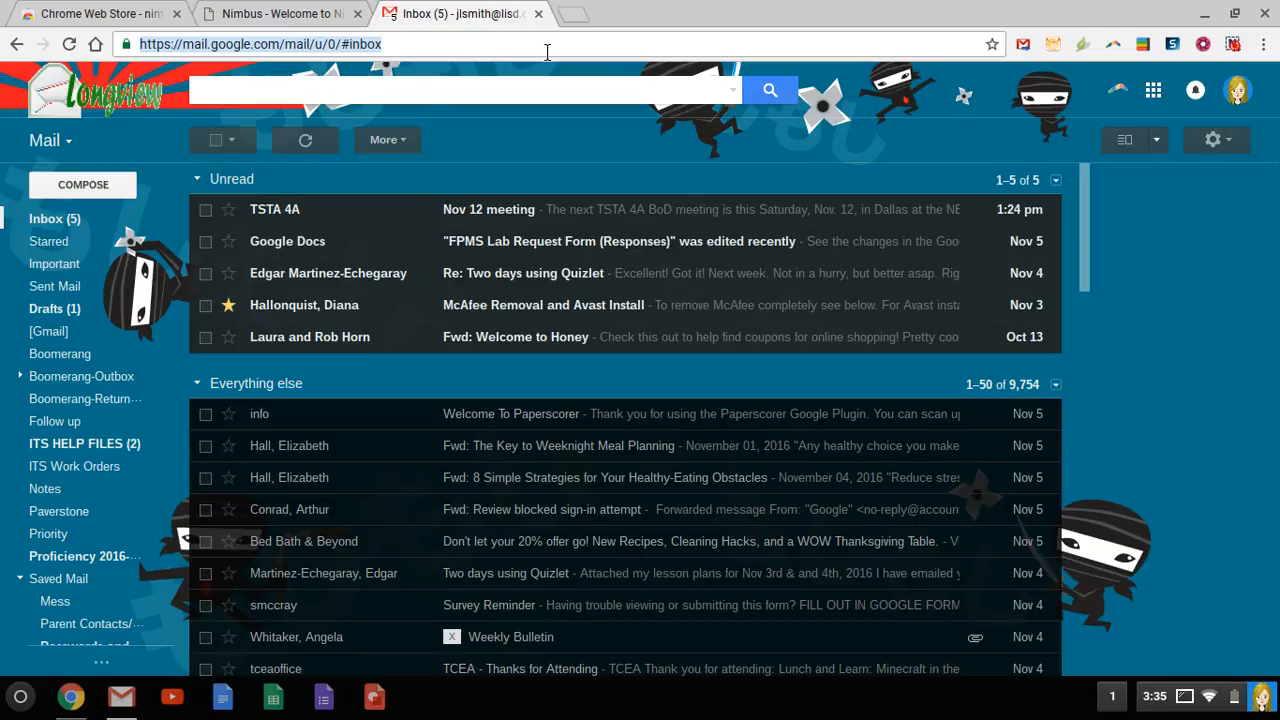
pyautogui.write('forms')
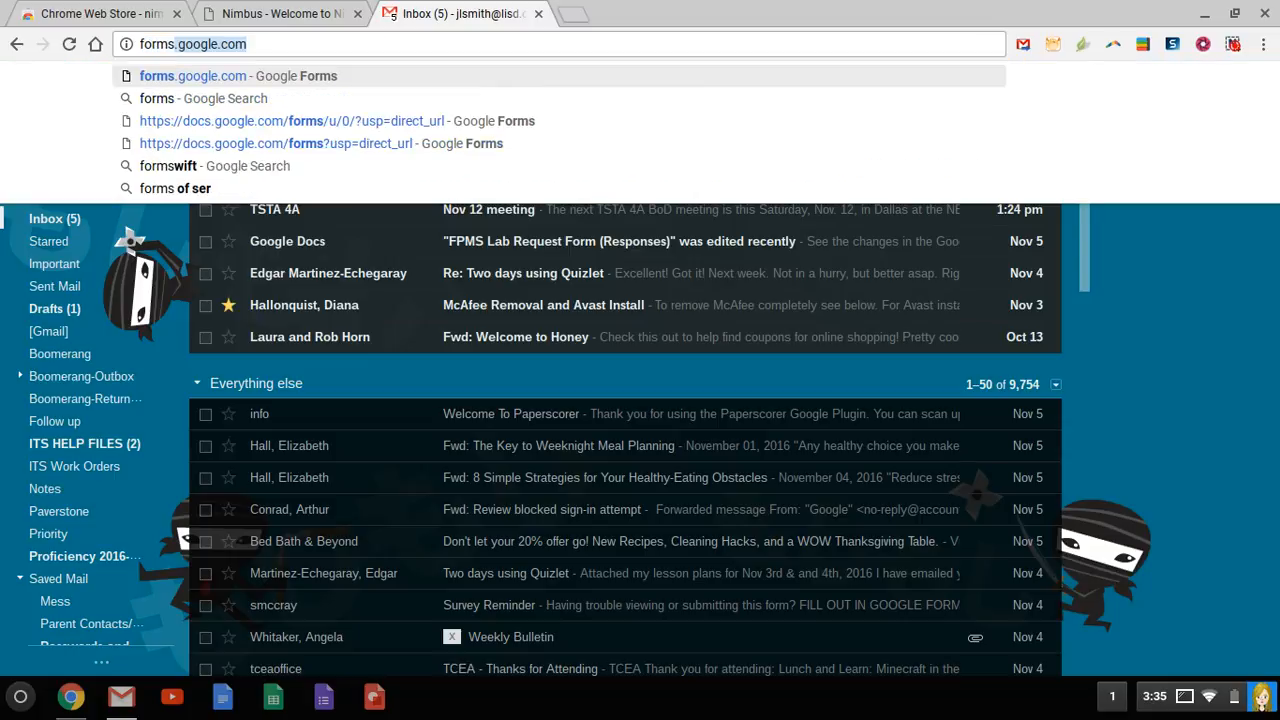
pyautogui.press('Return')
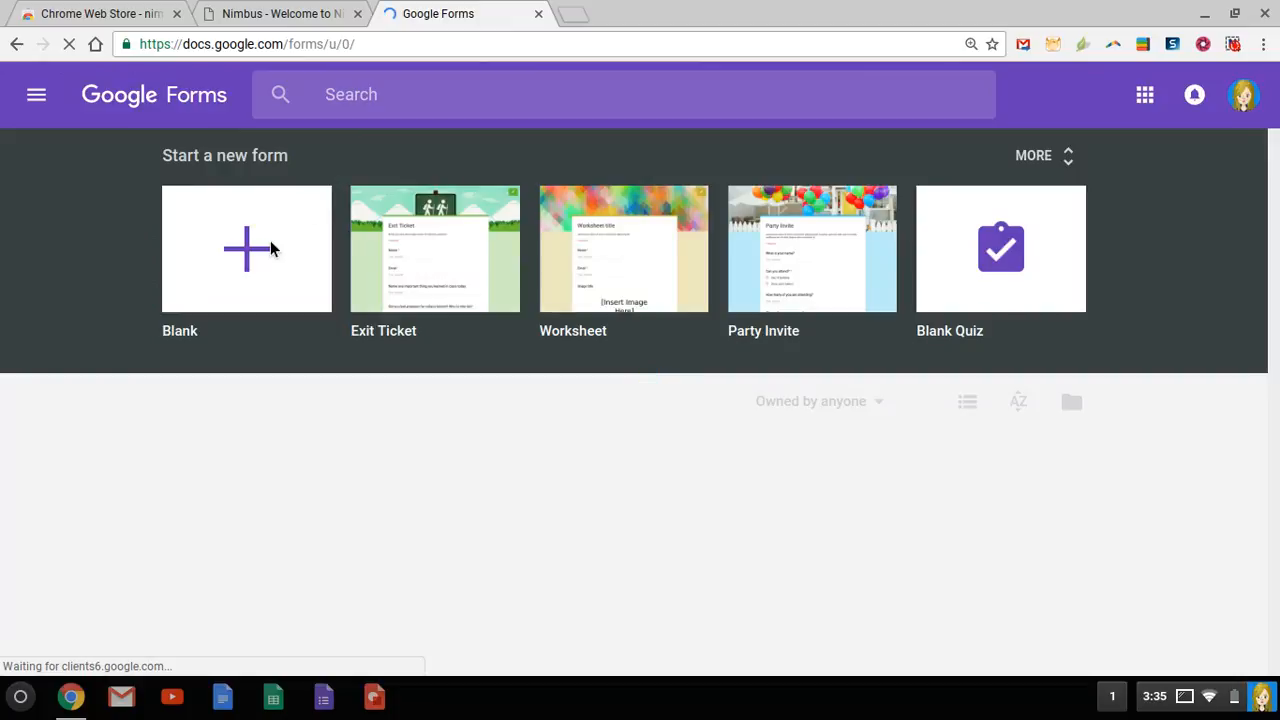
pyautogui.click(265, 251)
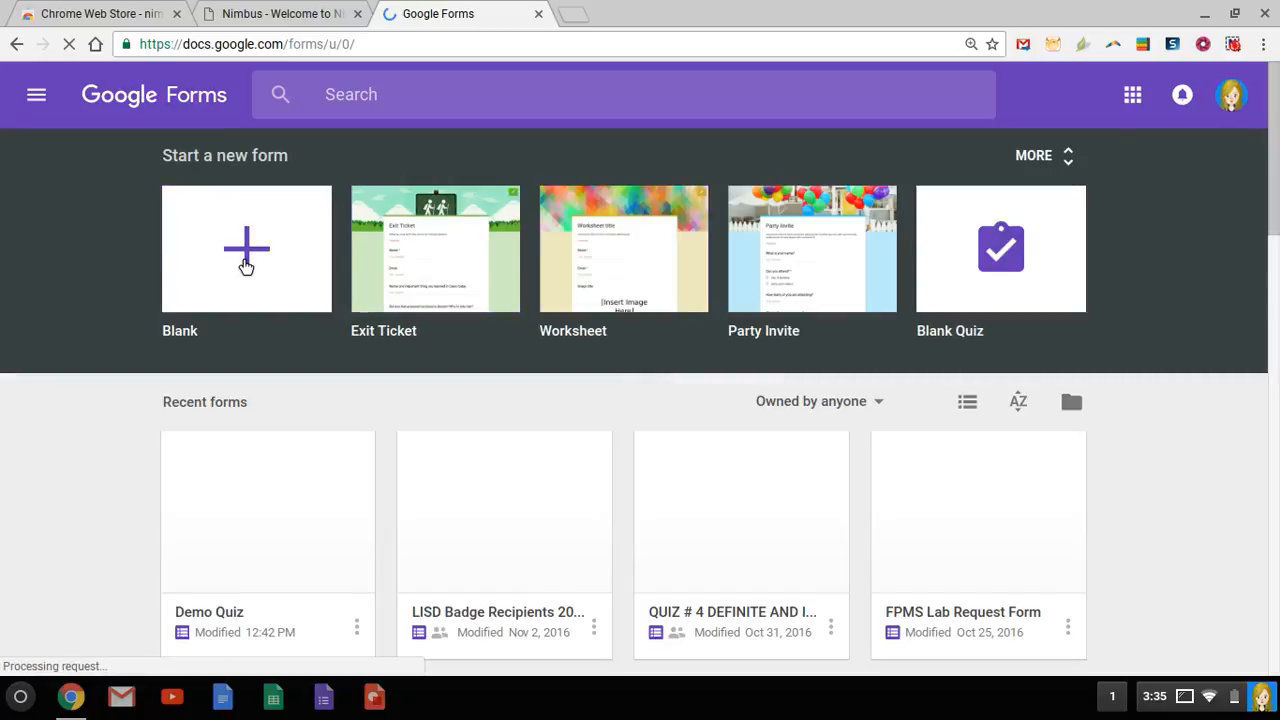
pyautogui.click(244, 260)
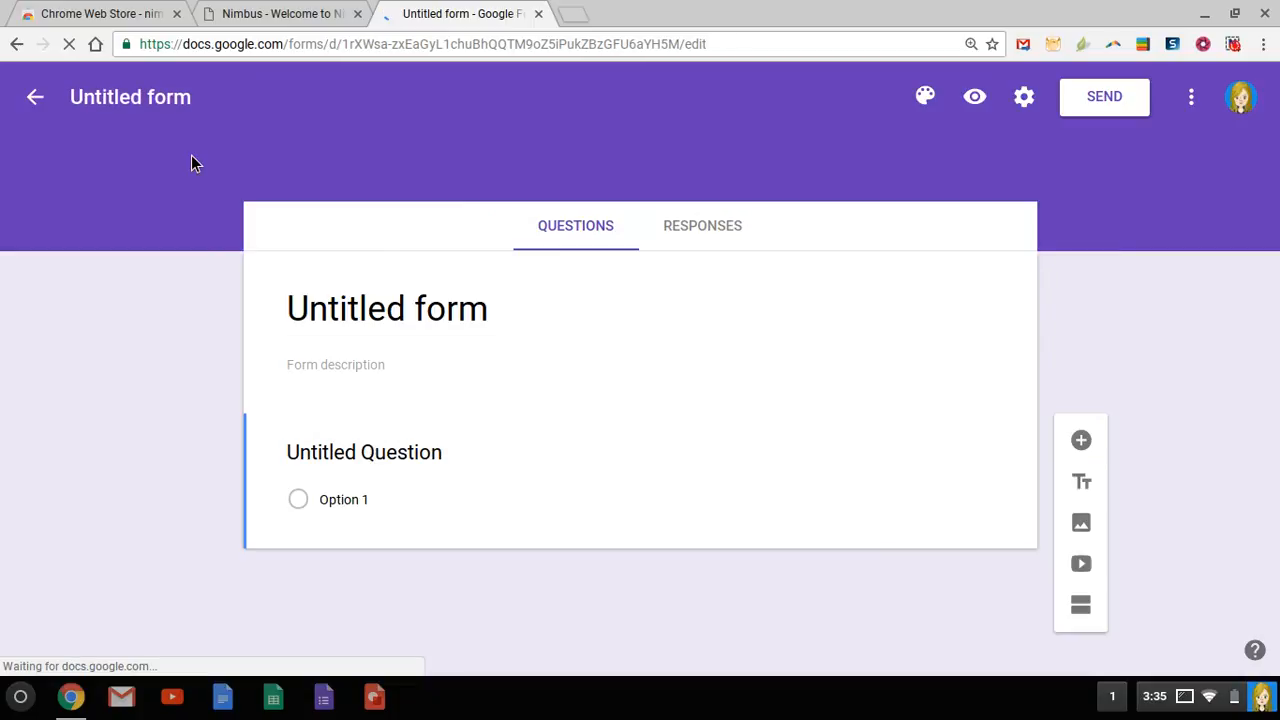
# Name the new form "Demo Quiz".
pyautogui.click(179, 112)
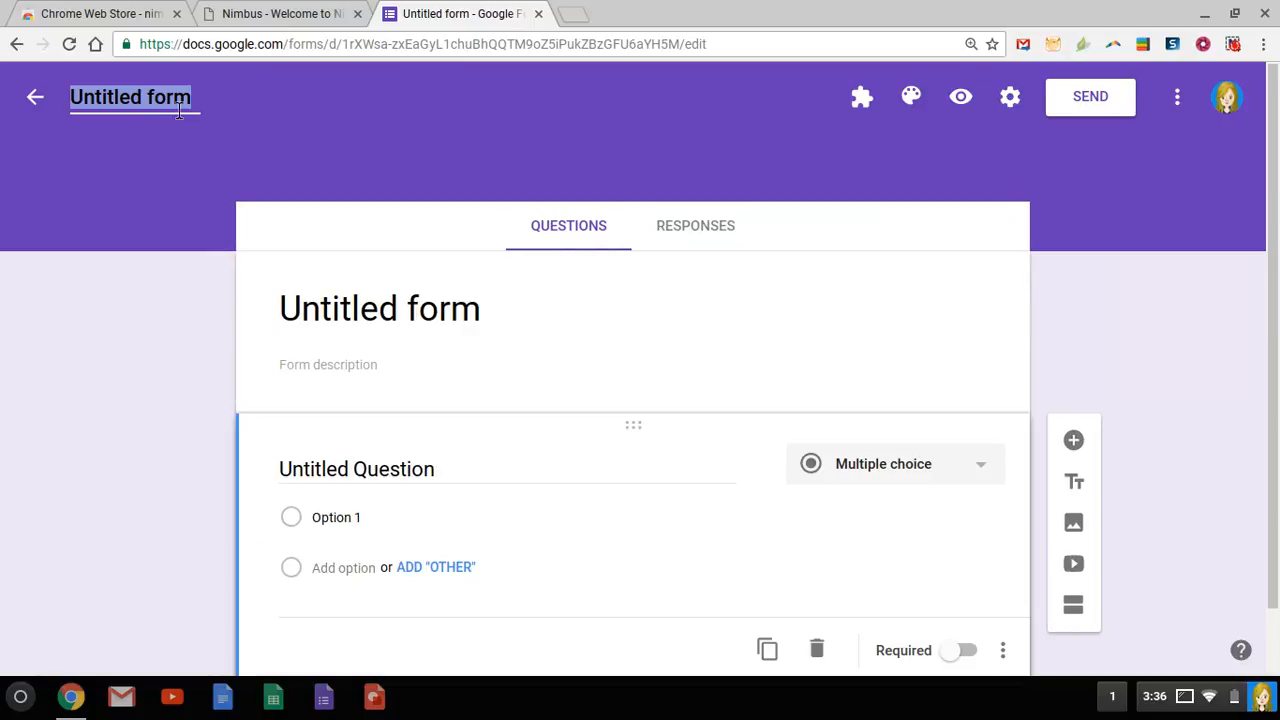
pyautogui.write('Demo Q')
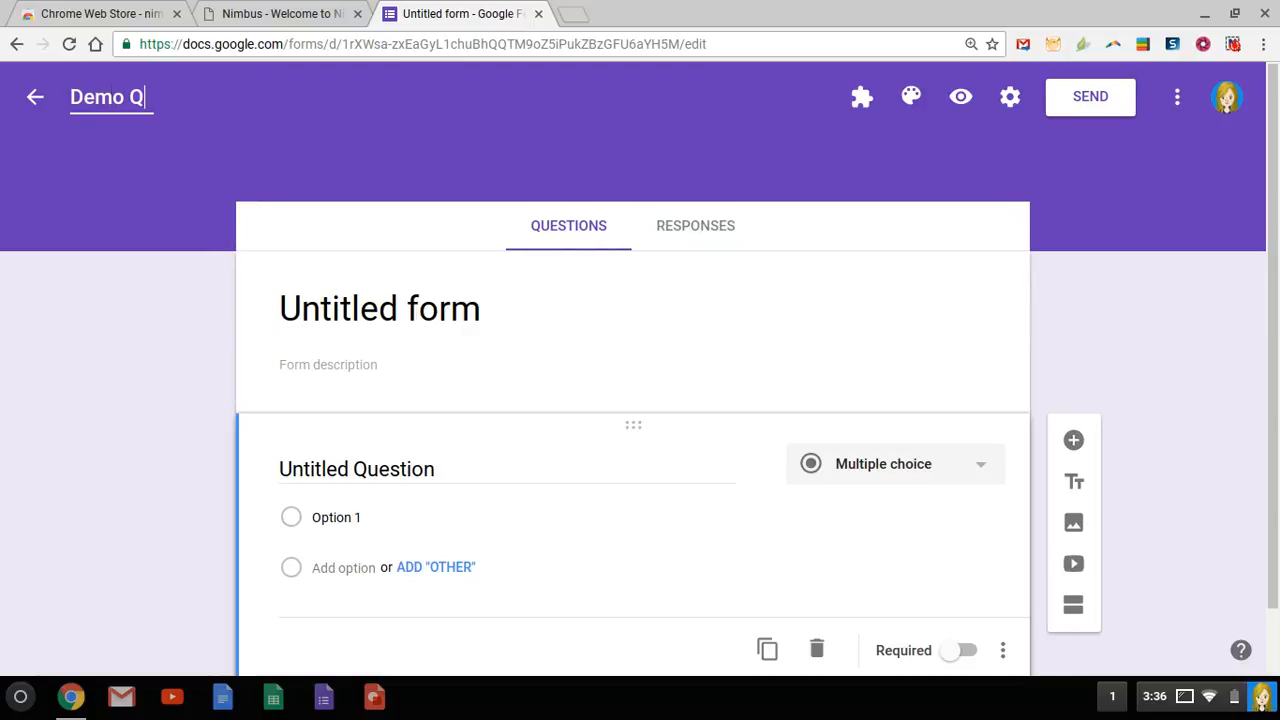
pyautogui.write('uioz')
pyautogui.press('BackSpace')
pyautogui.press('BackSpace')
pyautogui.write('z')
# Review the form's General and Presentation settings, trying the Edit after submit option on and off, and save them.
pyautogui.click(1017, 110)
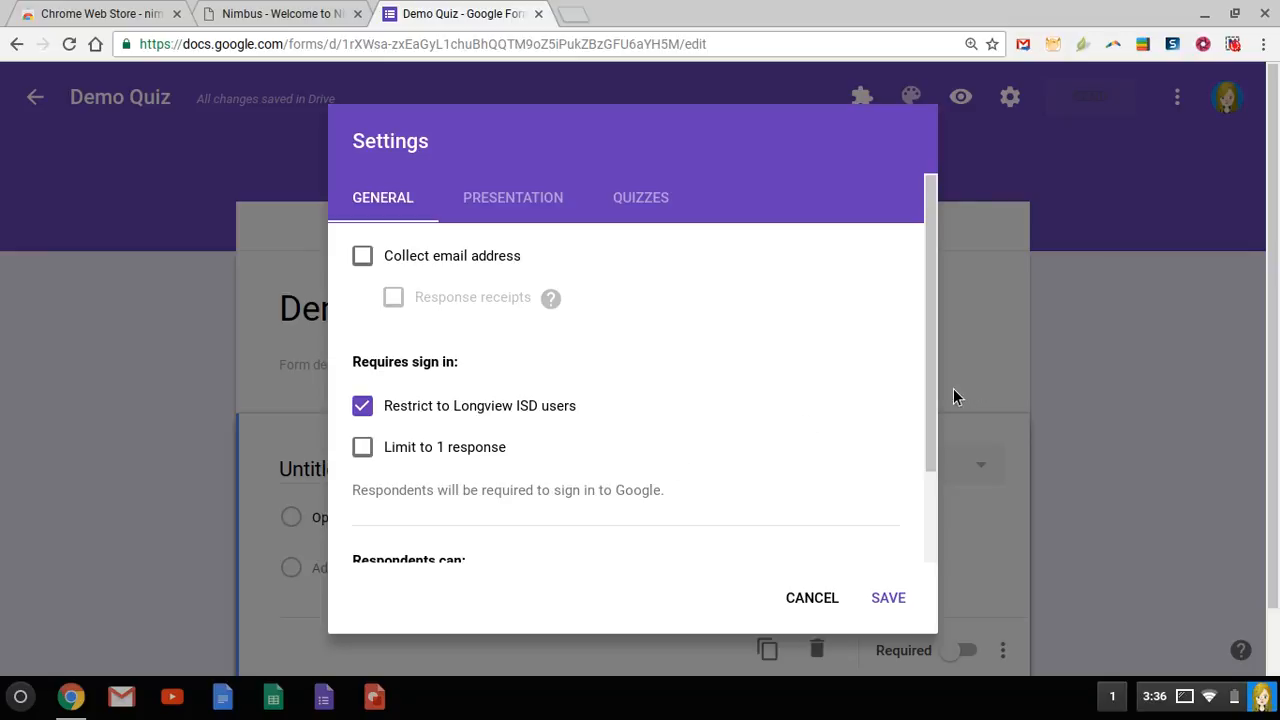
pyautogui.moveTo(932, 383); pyautogui.dragTo(949, 509)
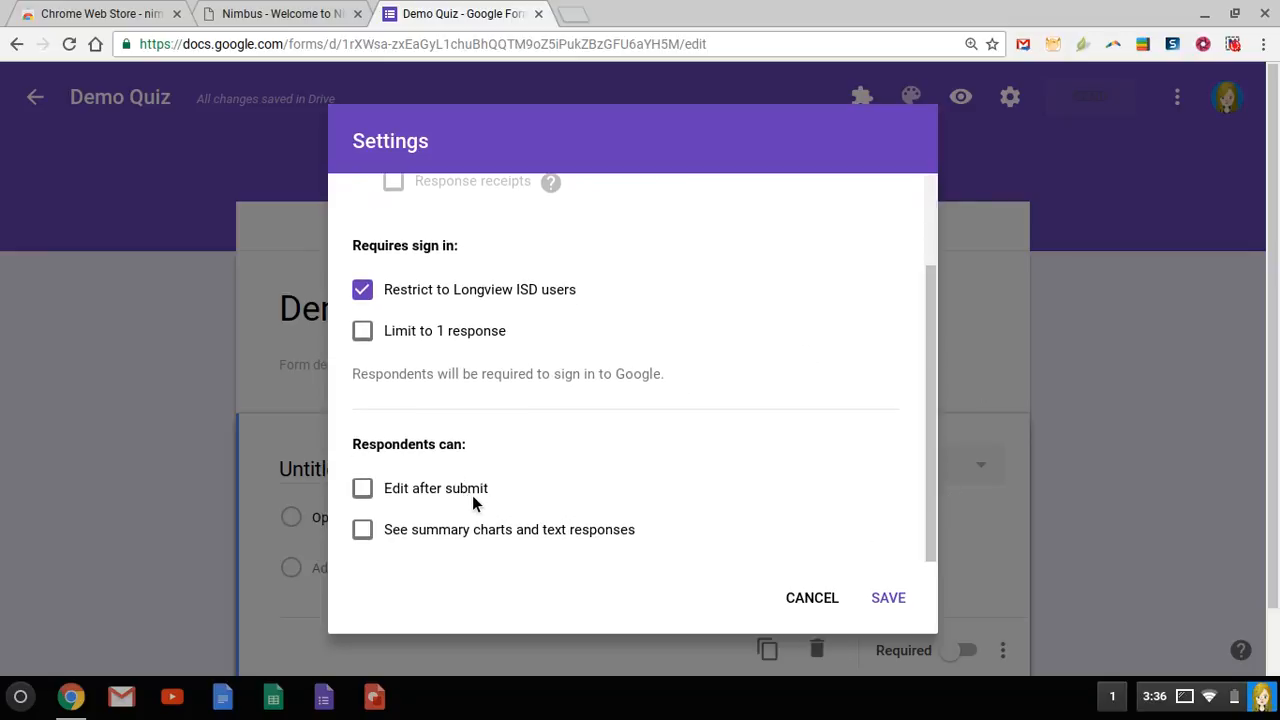
pyautogui.click(371, 493)
pyautogui.click(372, 495)
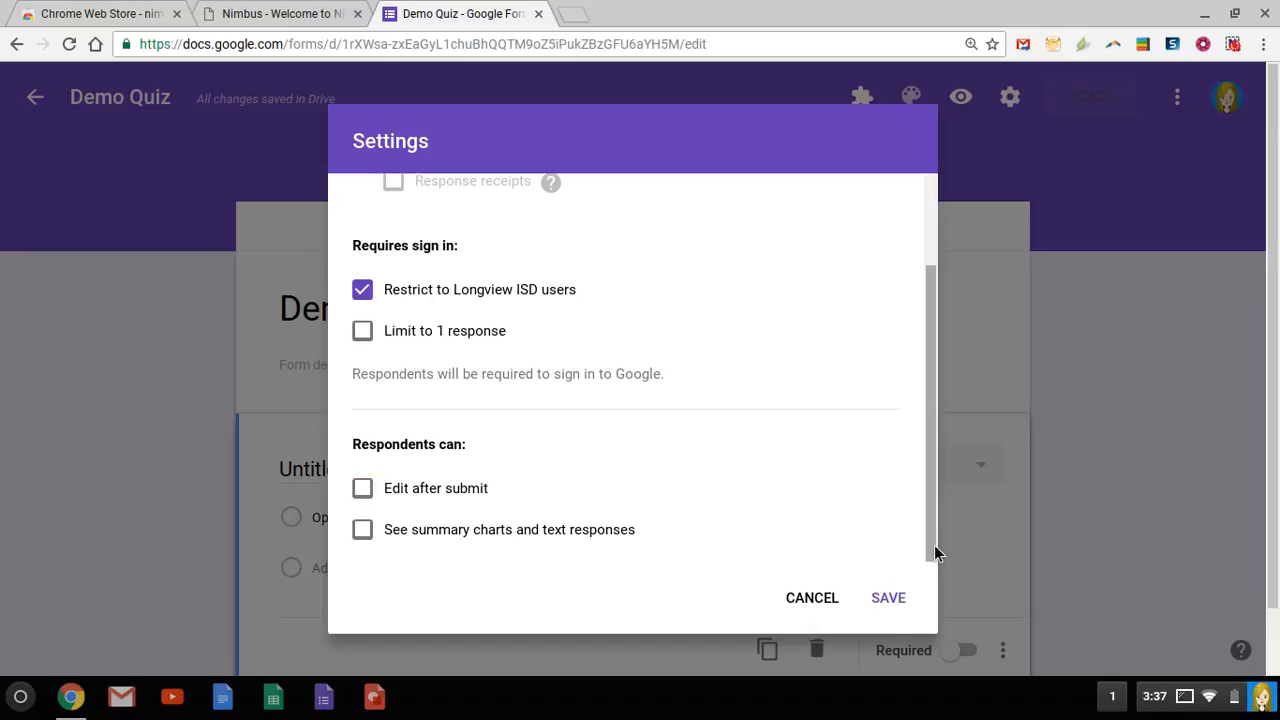
pyautogui.moveTo(934, 545); pyautogui.dragTo(940, 329)
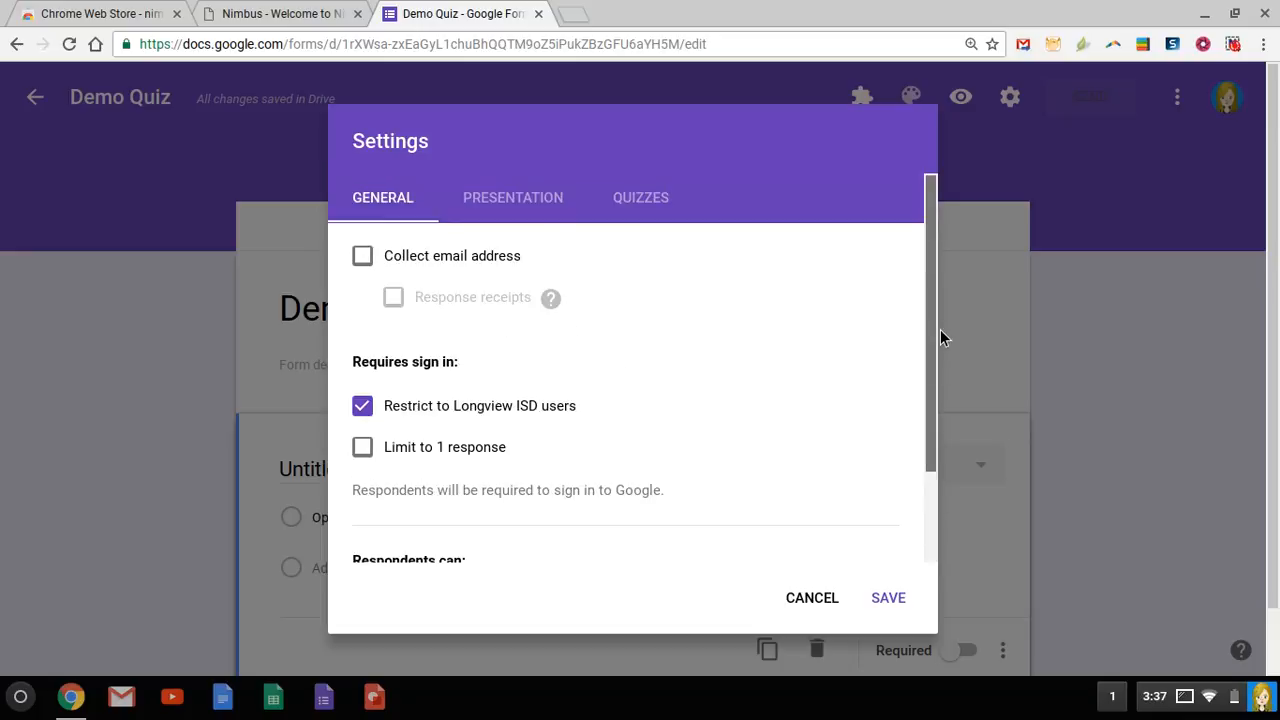
pyautogui.click(549, 209)
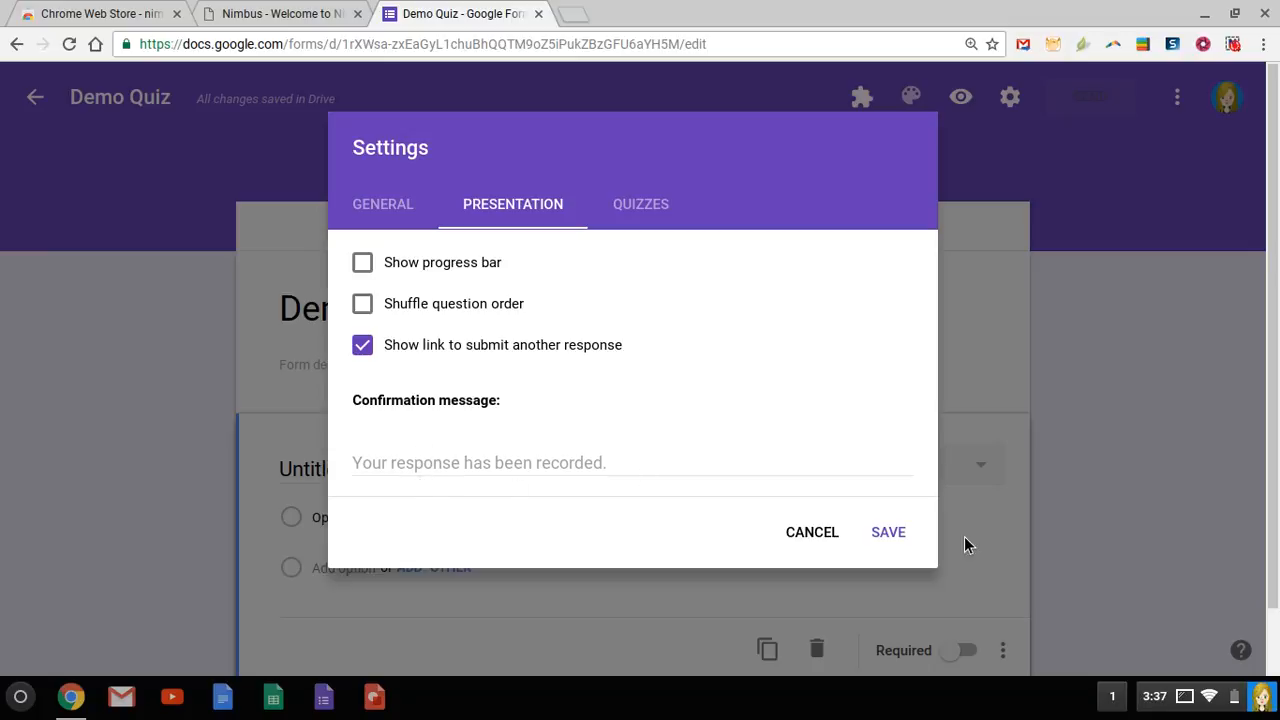
pyautogui.click(903, 533)
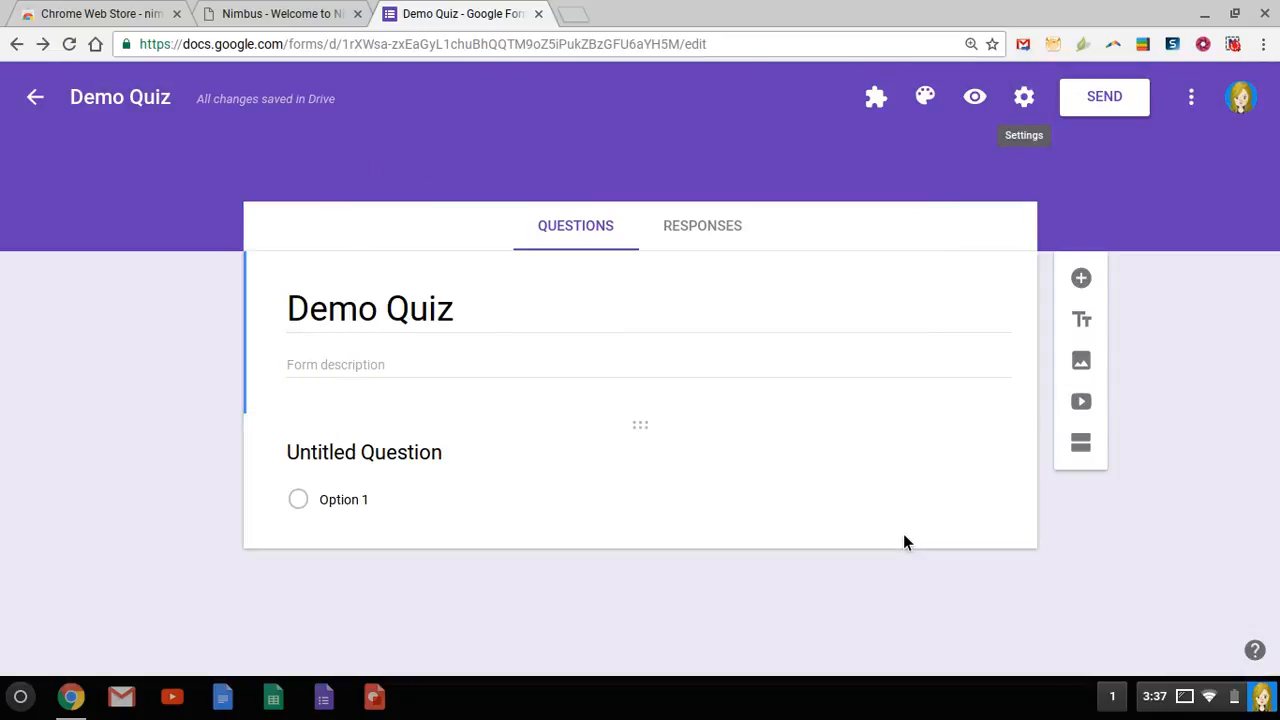
# Add the form description "For training" below the Demo Quiz title.
pyautogui.click(373, 368)
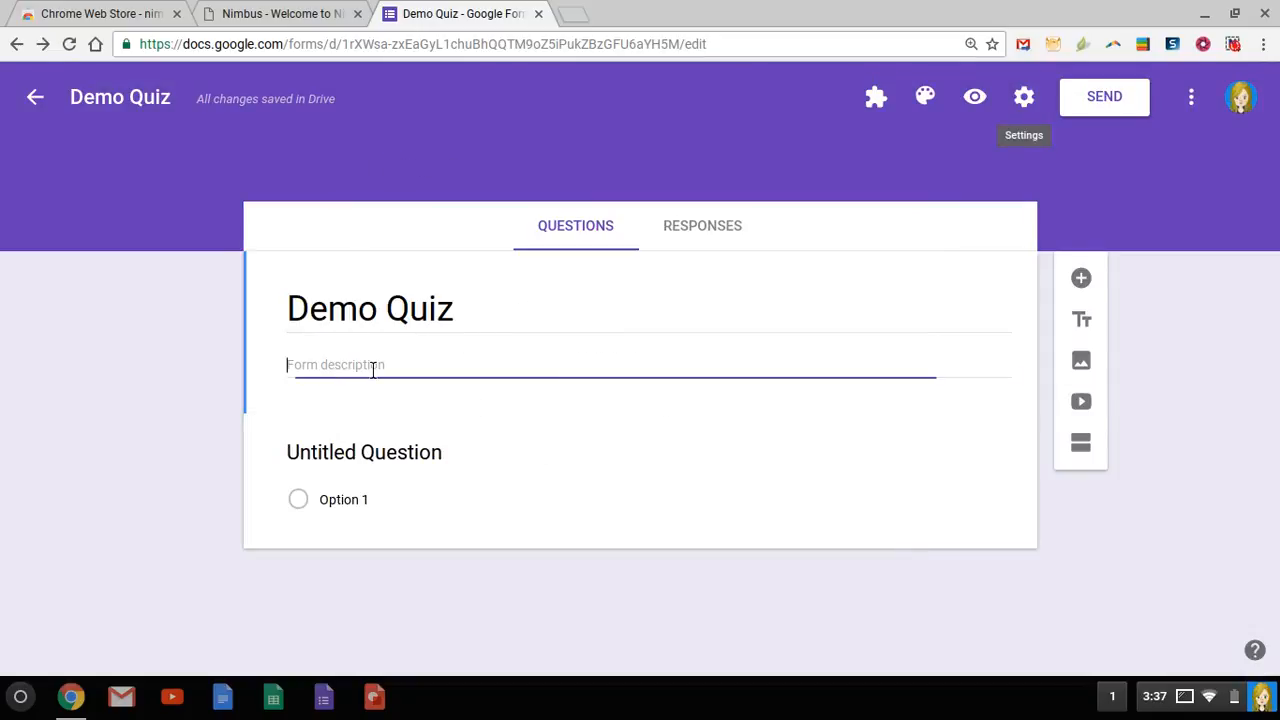
pyautogui.write('For t')
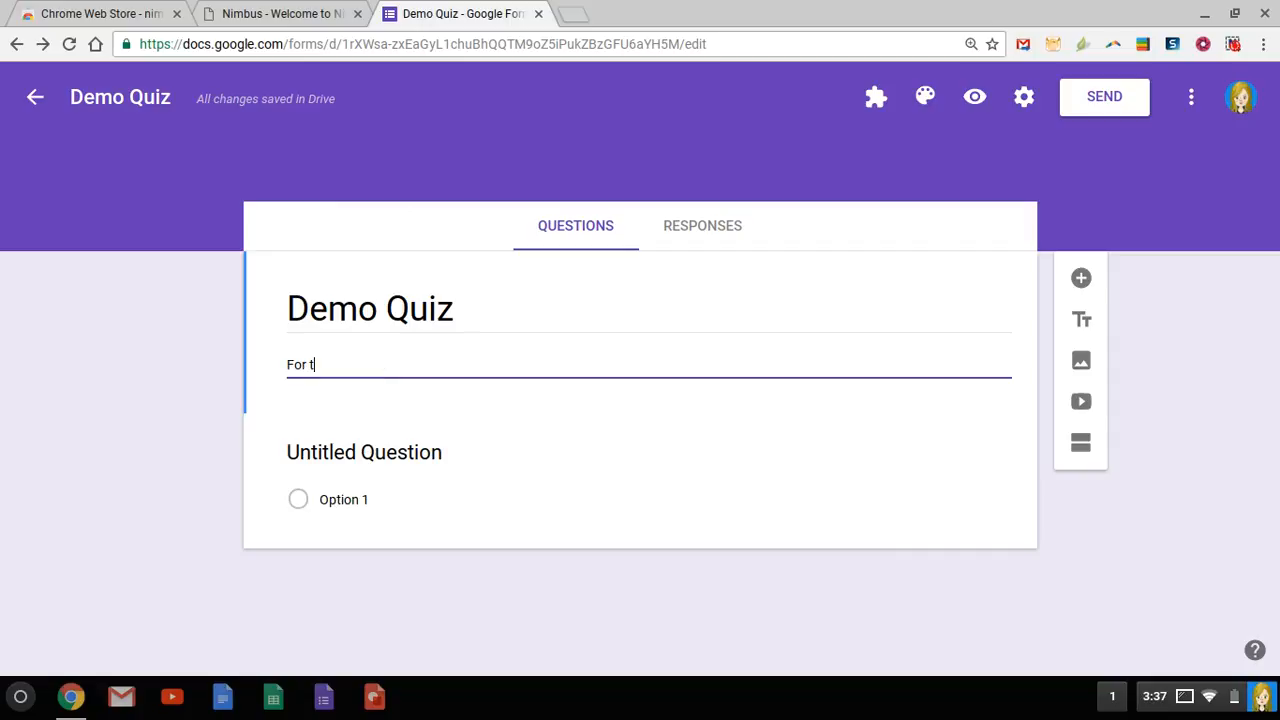
pyautogui.write('raining')
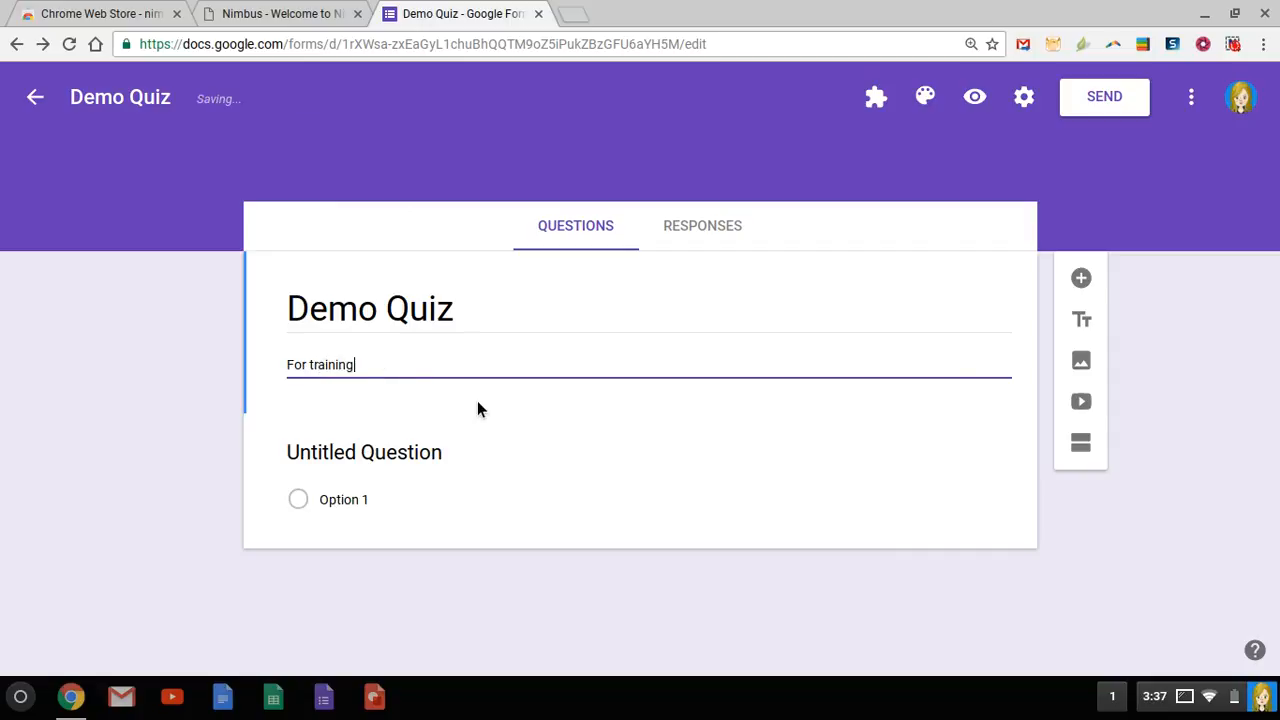
# Title the first question "Last Name" as a short-answer question and make it required.
pyautogui.click(463, 452)
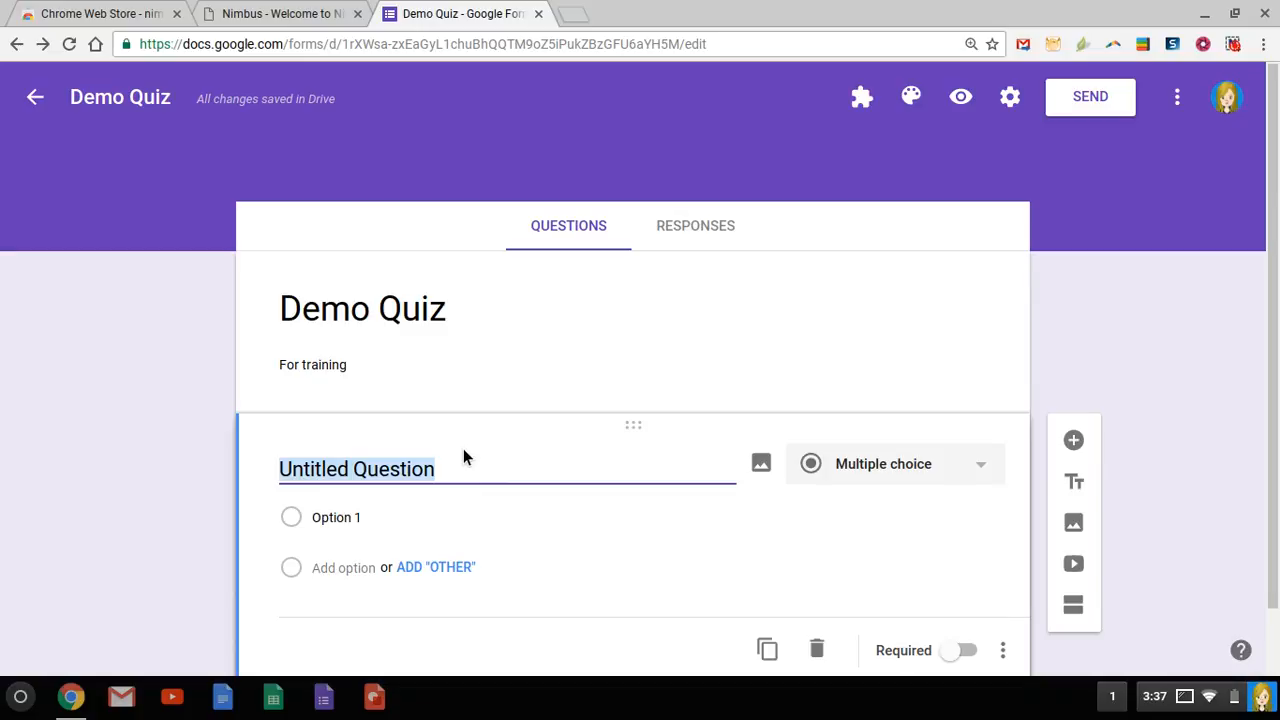
pyautogui.write('Last ')
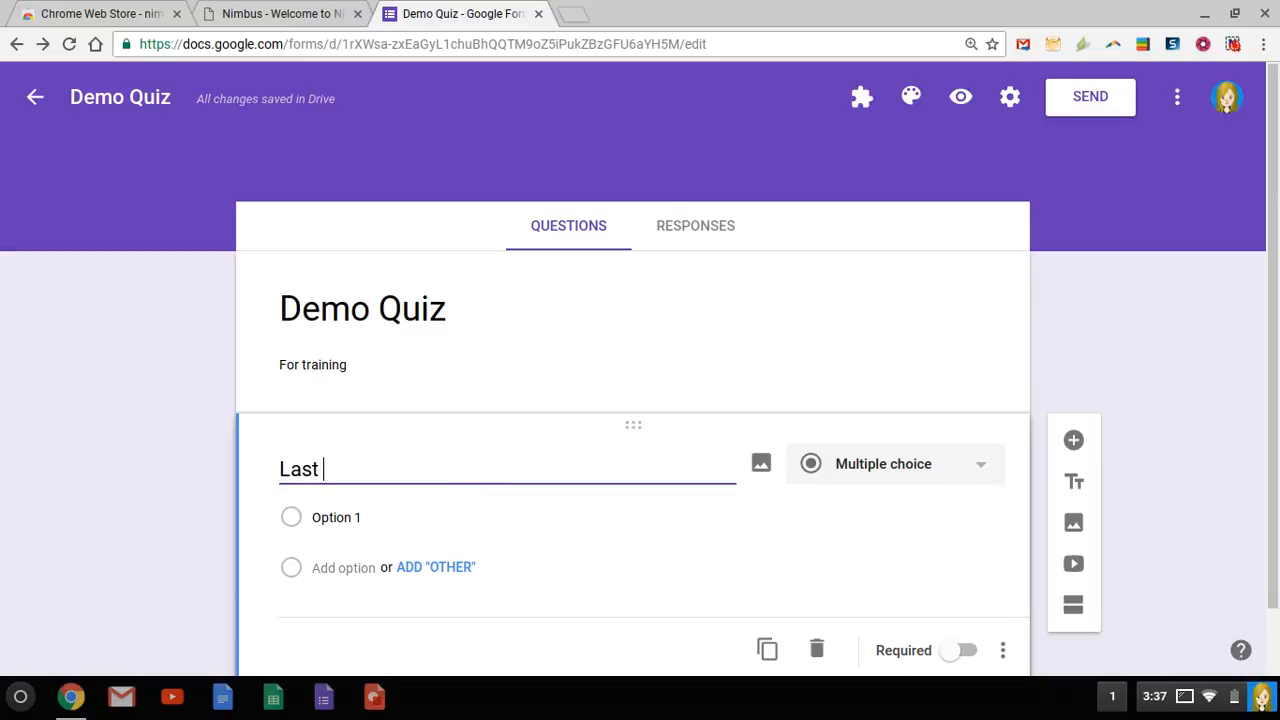
pyautogui.write('Name')
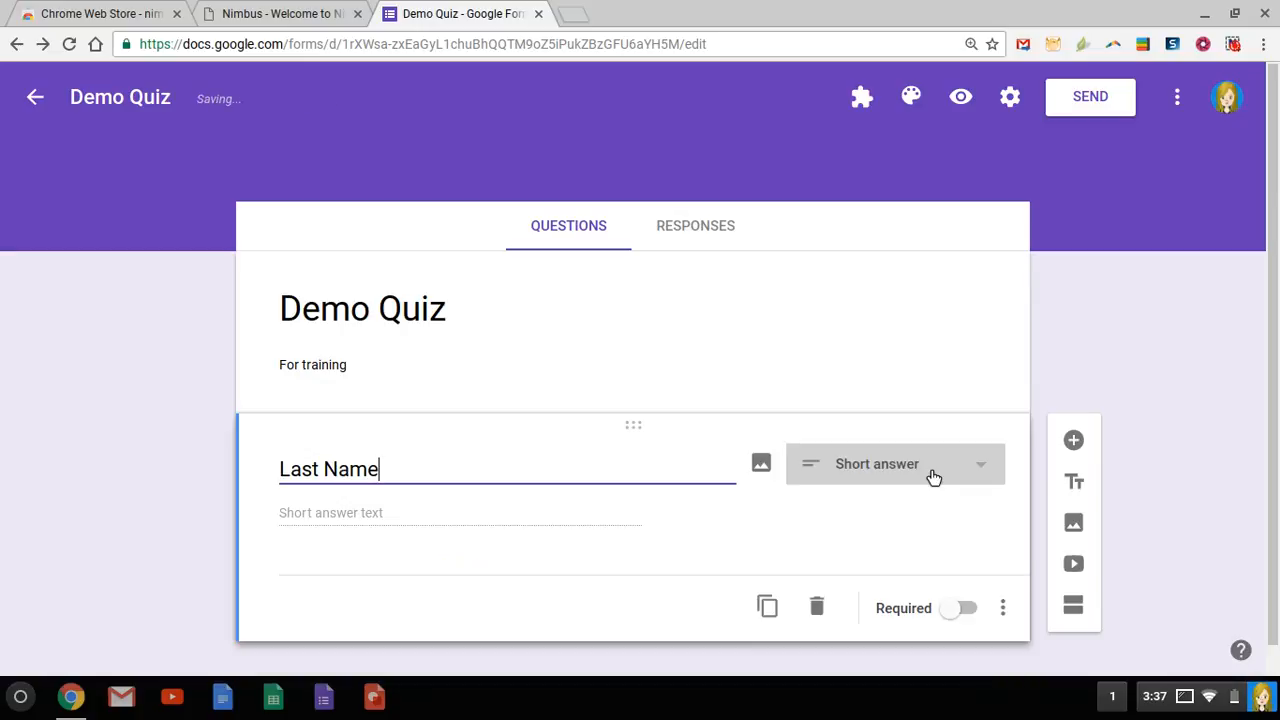
pyautogui.click(964, 610)
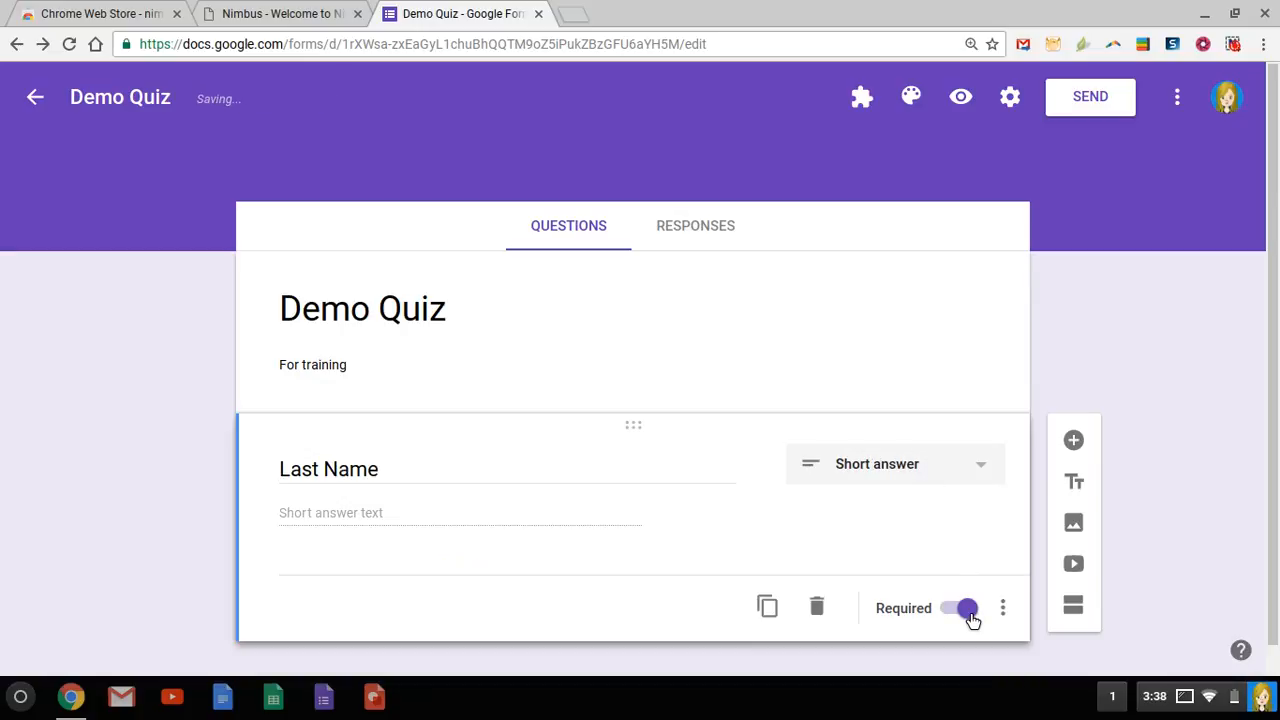
# Add a second short-answer question titled "First Name" and make it required.
pyautogui.click(1080, 444)
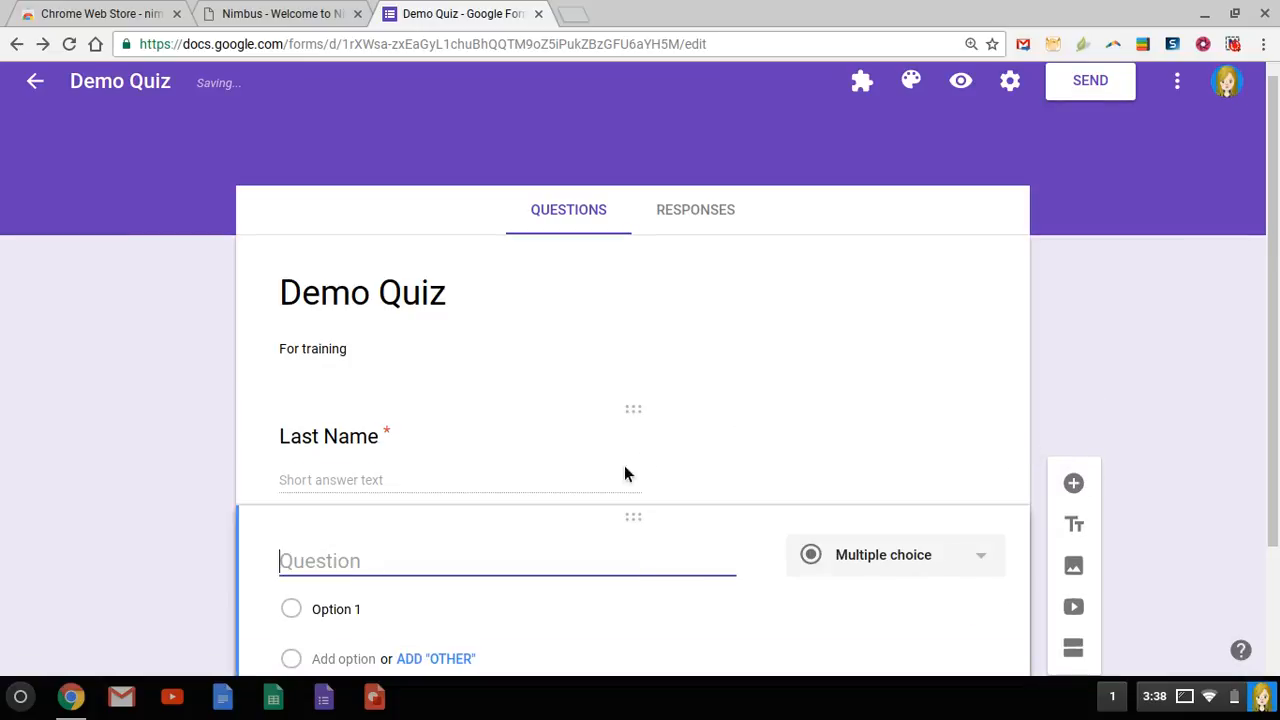
pyautogui.write('First ')
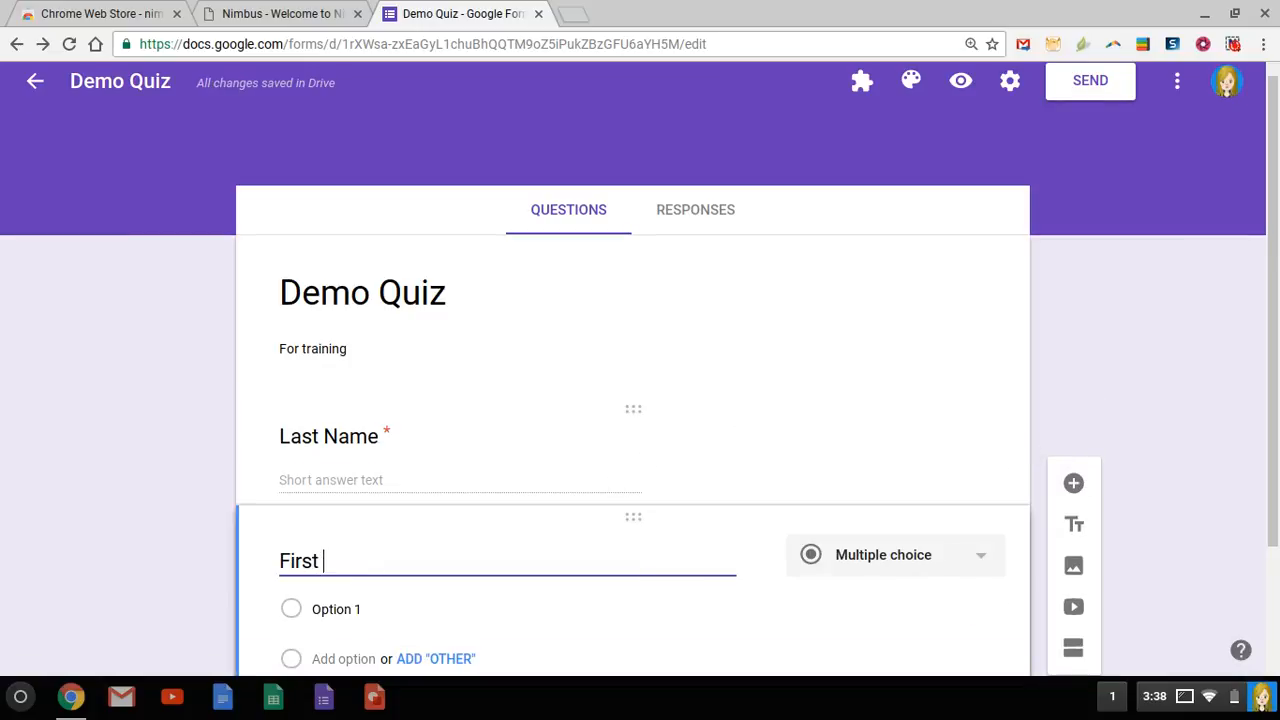
pyautogui.write('Name')
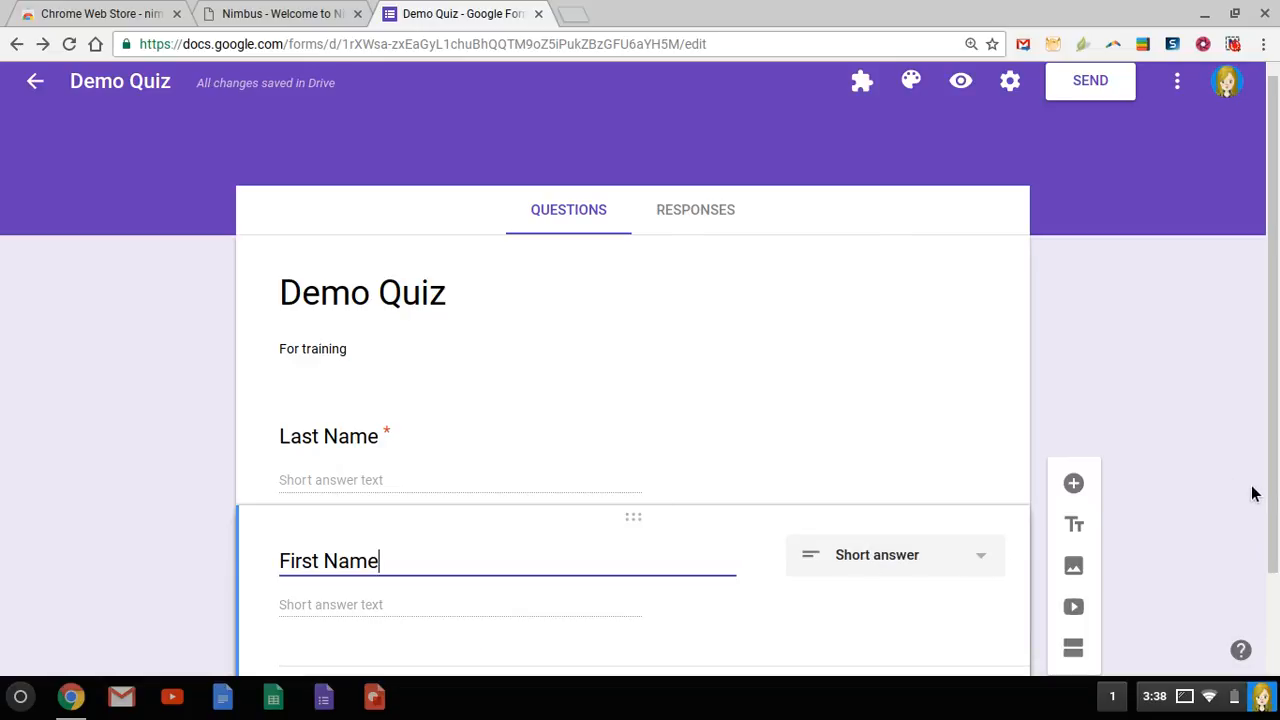
pyautogui.scroll(-1, 1205, 484)
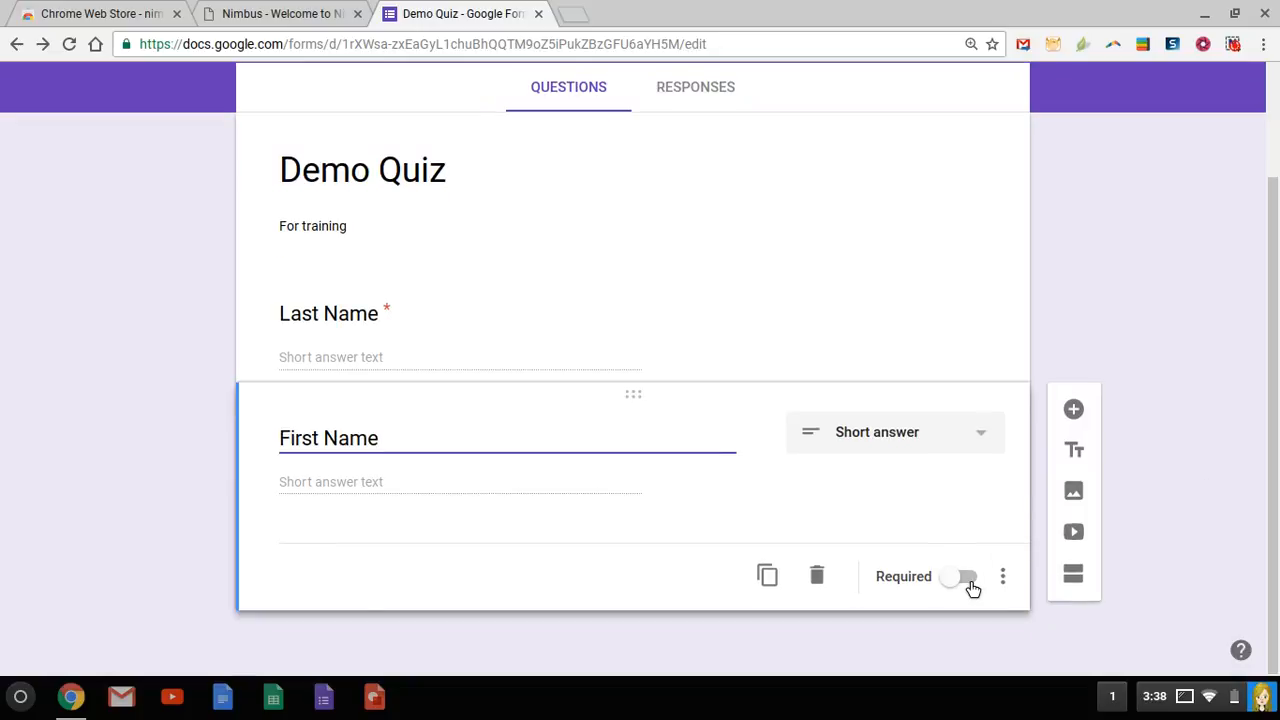
pyautogui.click(965, 578)
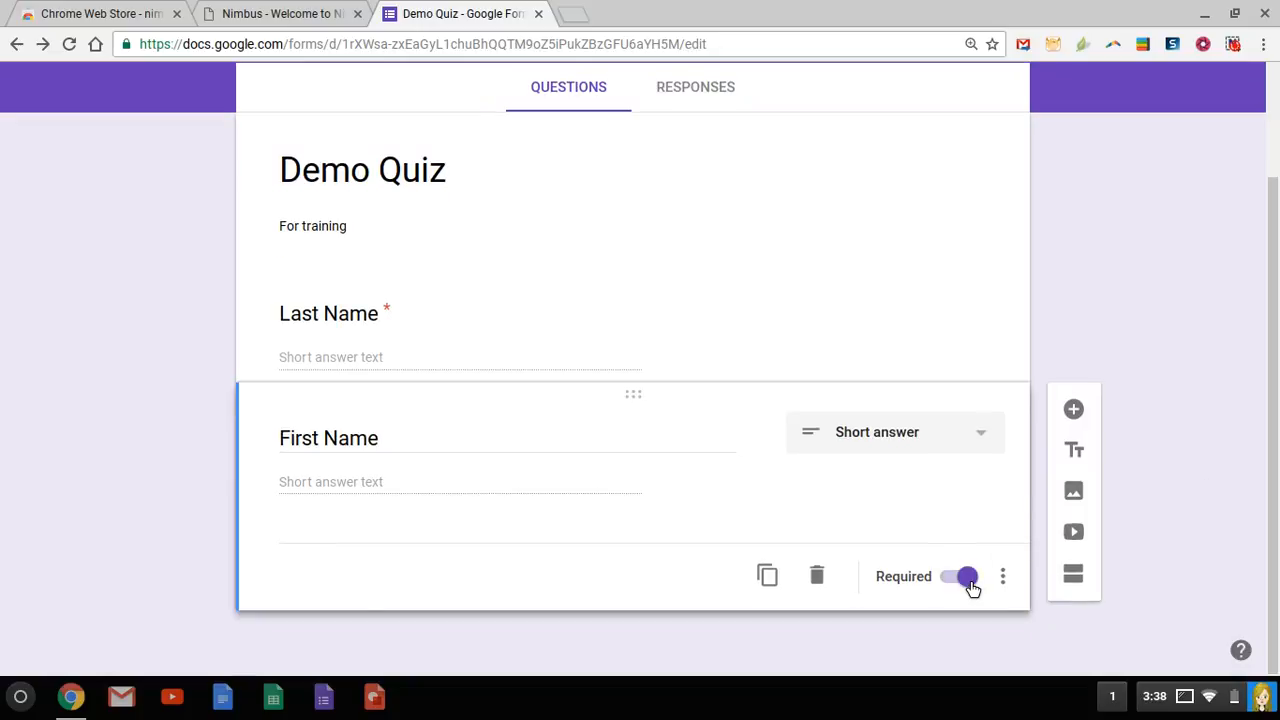
# Add a third question of type Dropdown titled "Class Period".
pyautogui.click(1075, 412)
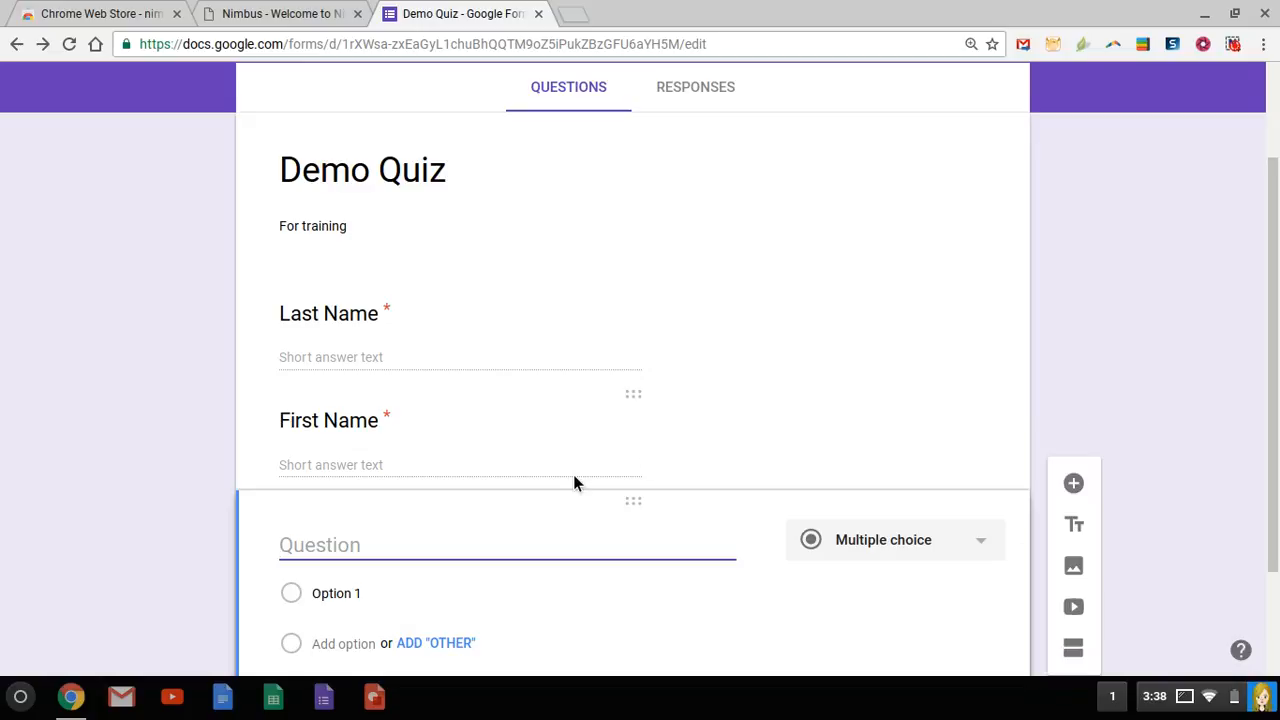
pyautogui.click(888, 548)
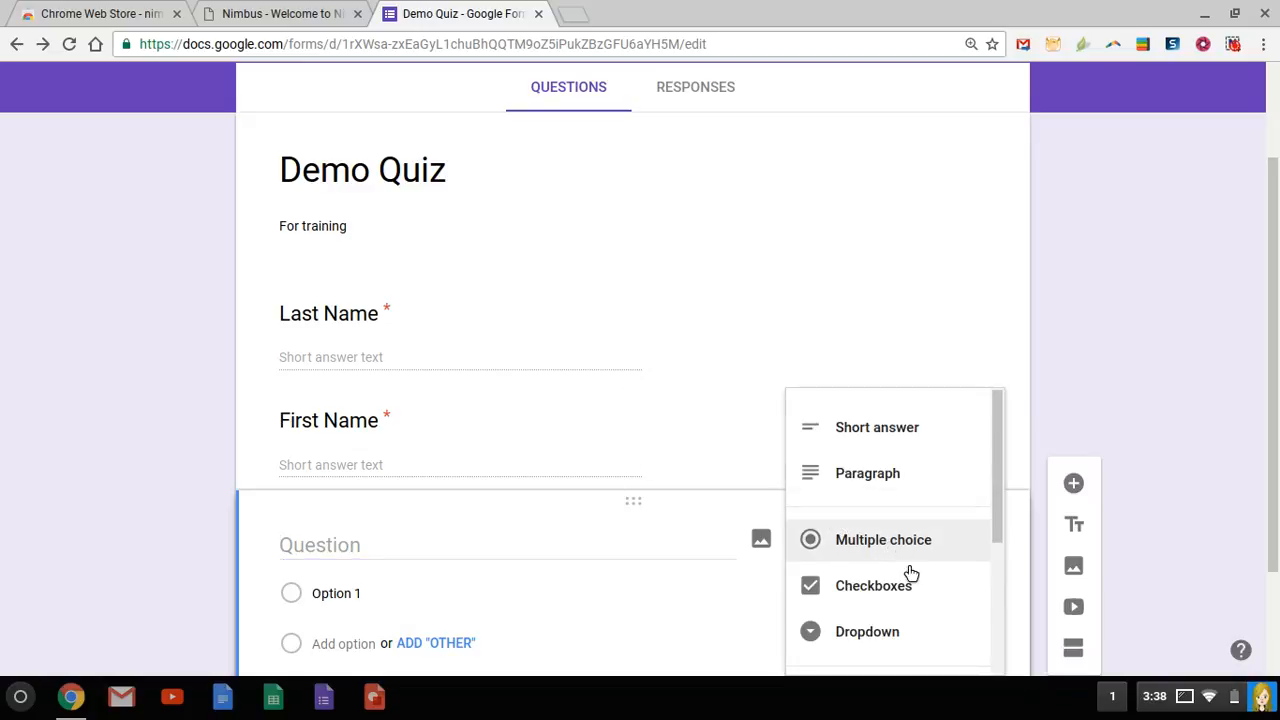
pyautogui.click(903, 640)
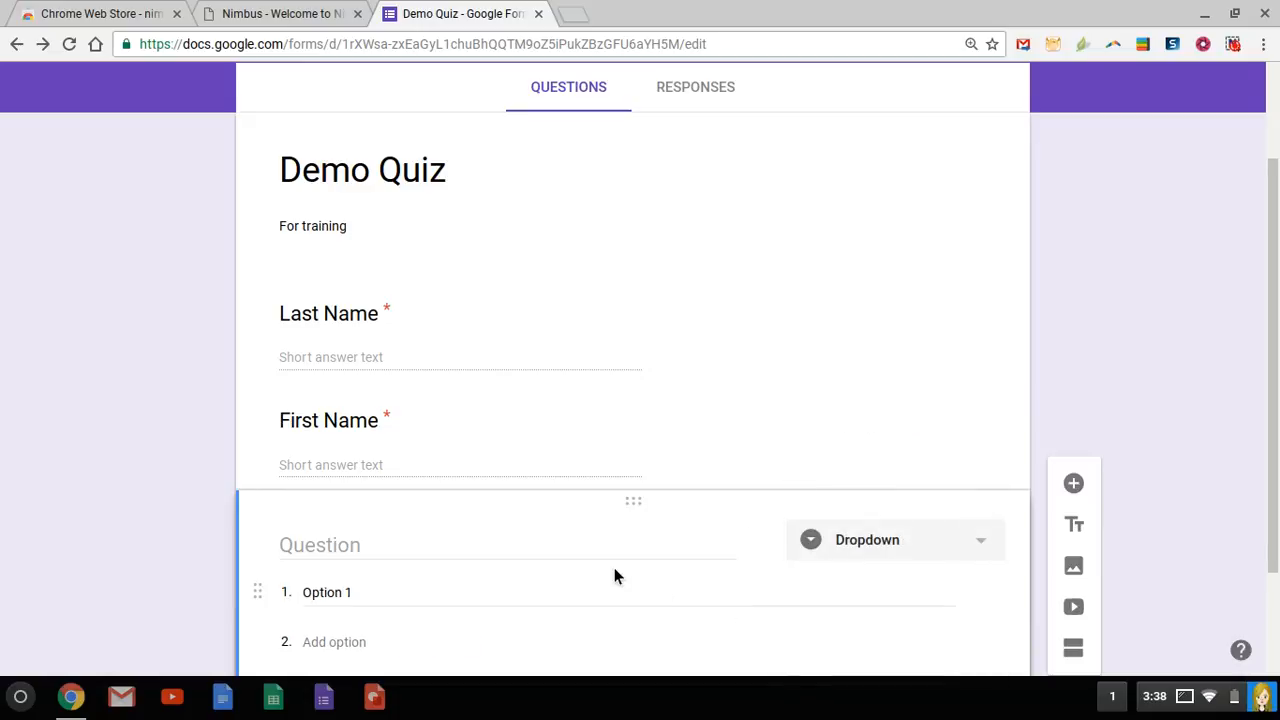
pyautogui.click(579, 553)
pyautogui.write('Cl')
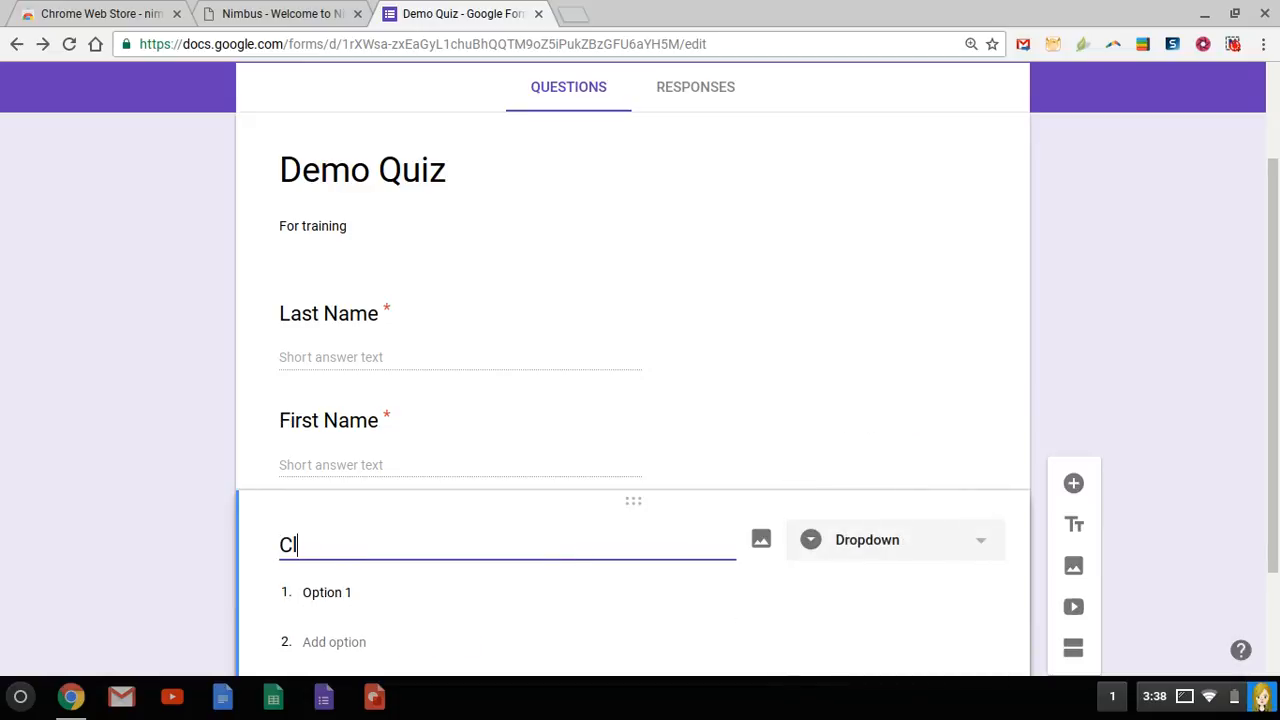
pyautogui.write('ass Perios')
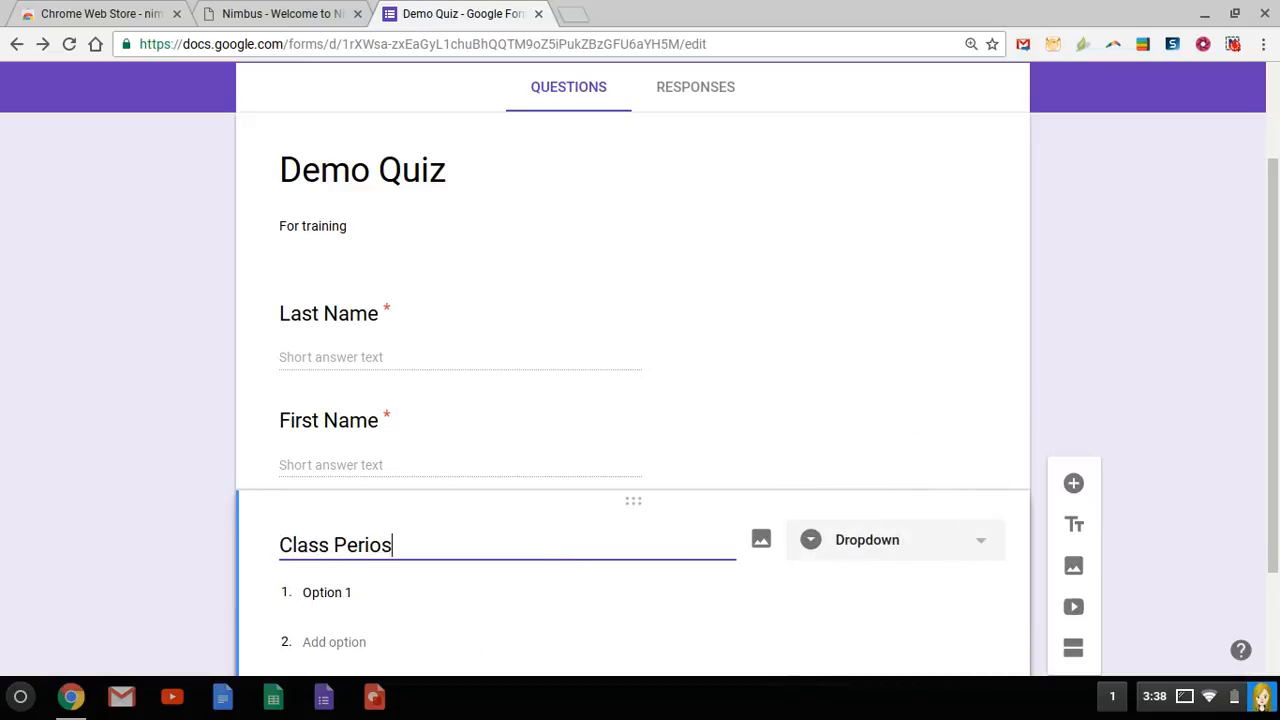
pyautogui.press('BackSpace')
pyautogui.write('d')
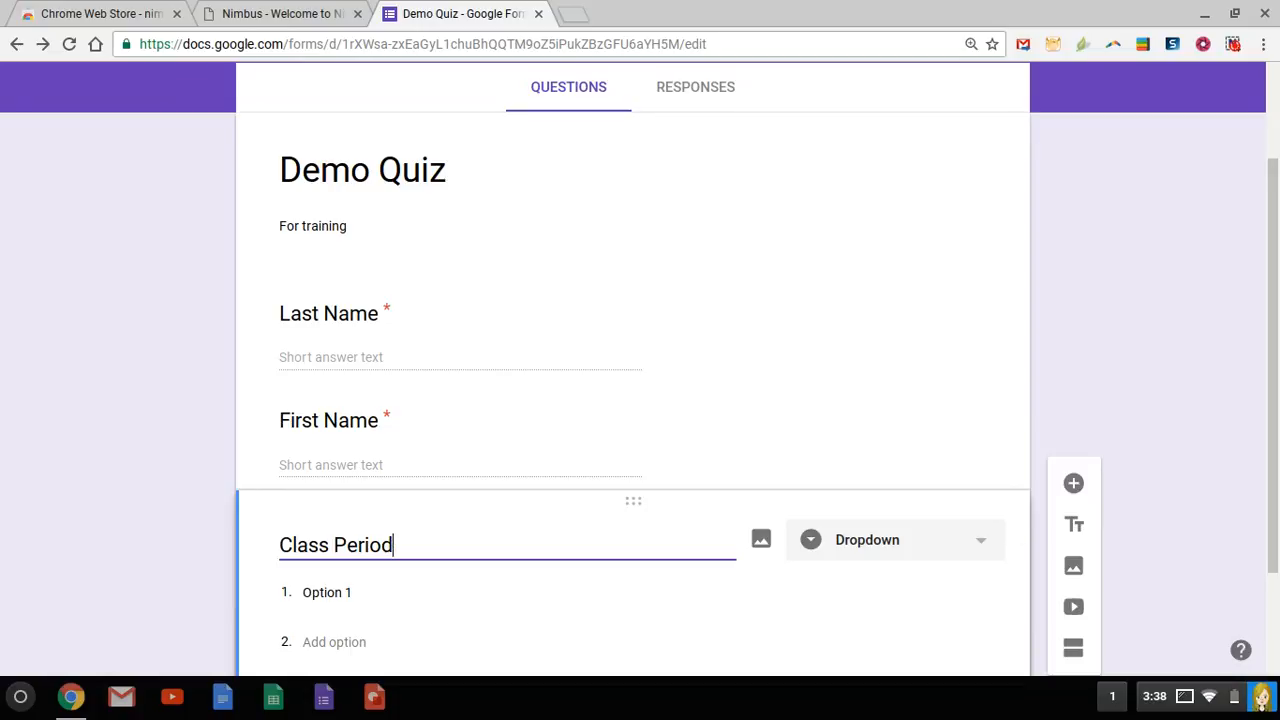
# Give the Class Period dropdown the options 1st, 2nd and 3rd, and make the question required.
pyautogui.click(330, 596)
pyautogui.write('1st')
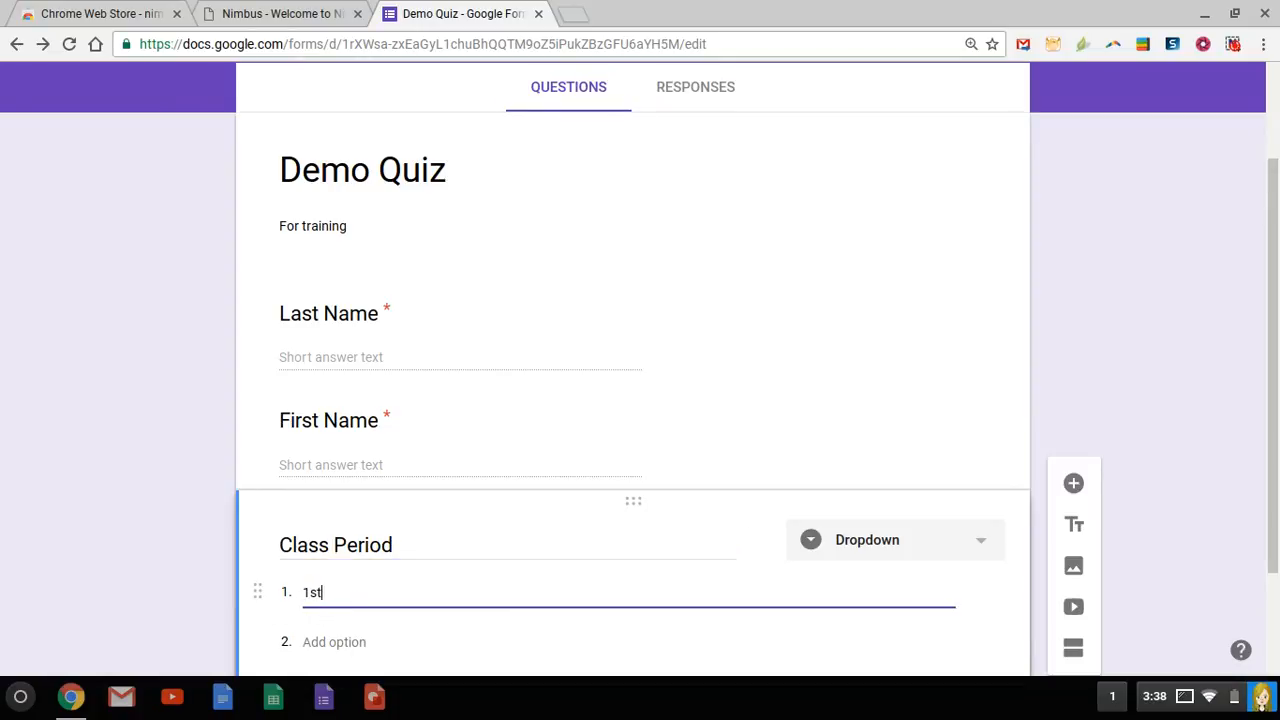
pyautogui.press('Tab')
pyautogui.write('2nd')
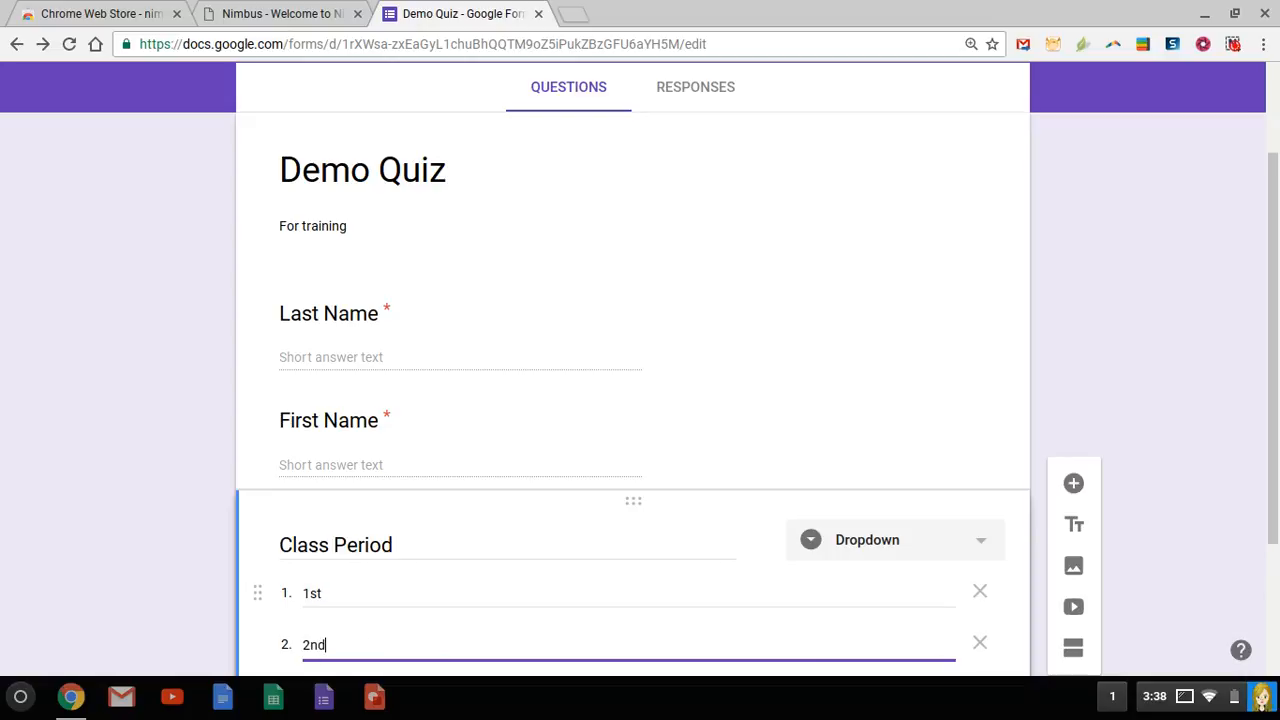
pyautogui.press('Tab')
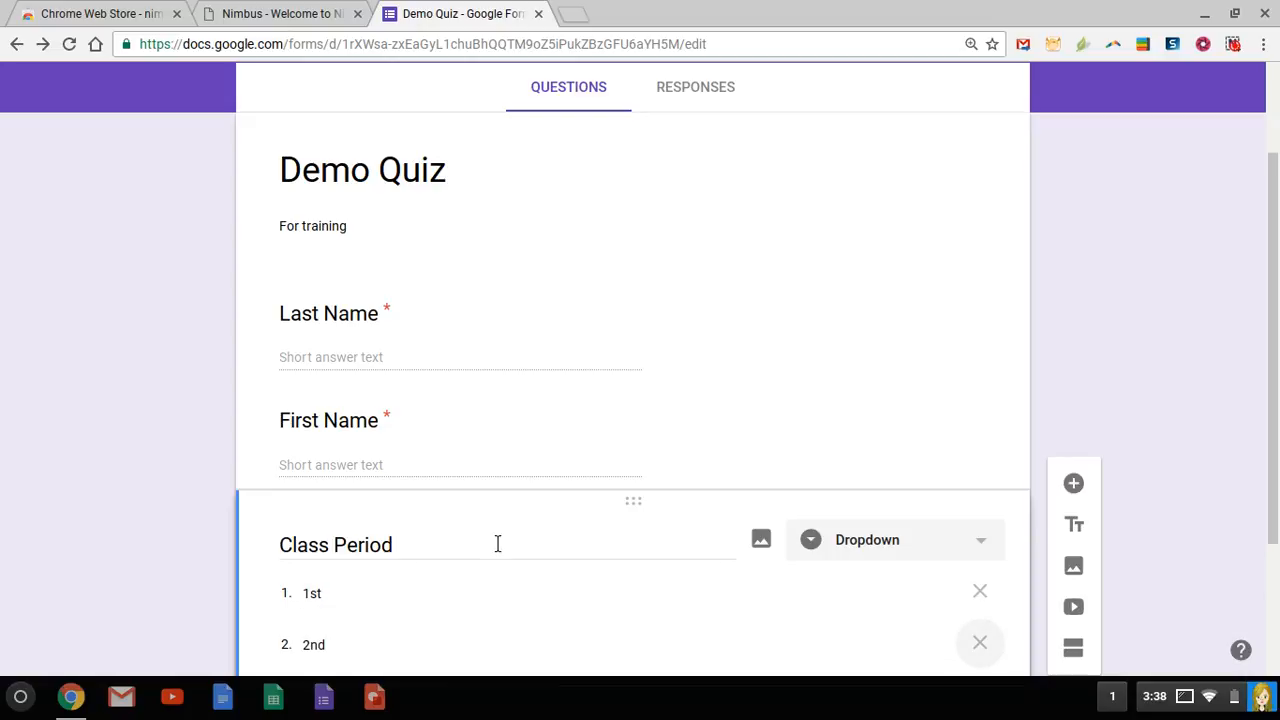
pyautogui.scroll(-2, 497, 543)
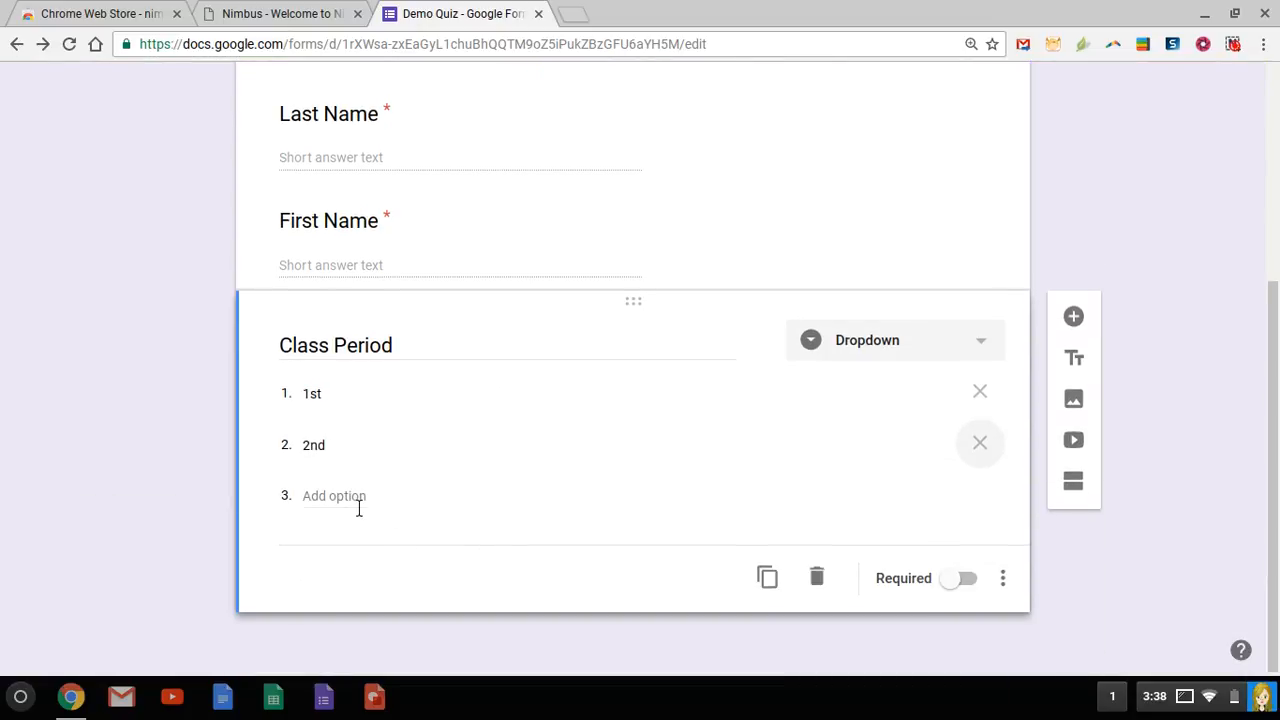
pyautogui.click(359, 509)
pyautogui.write('3rd')
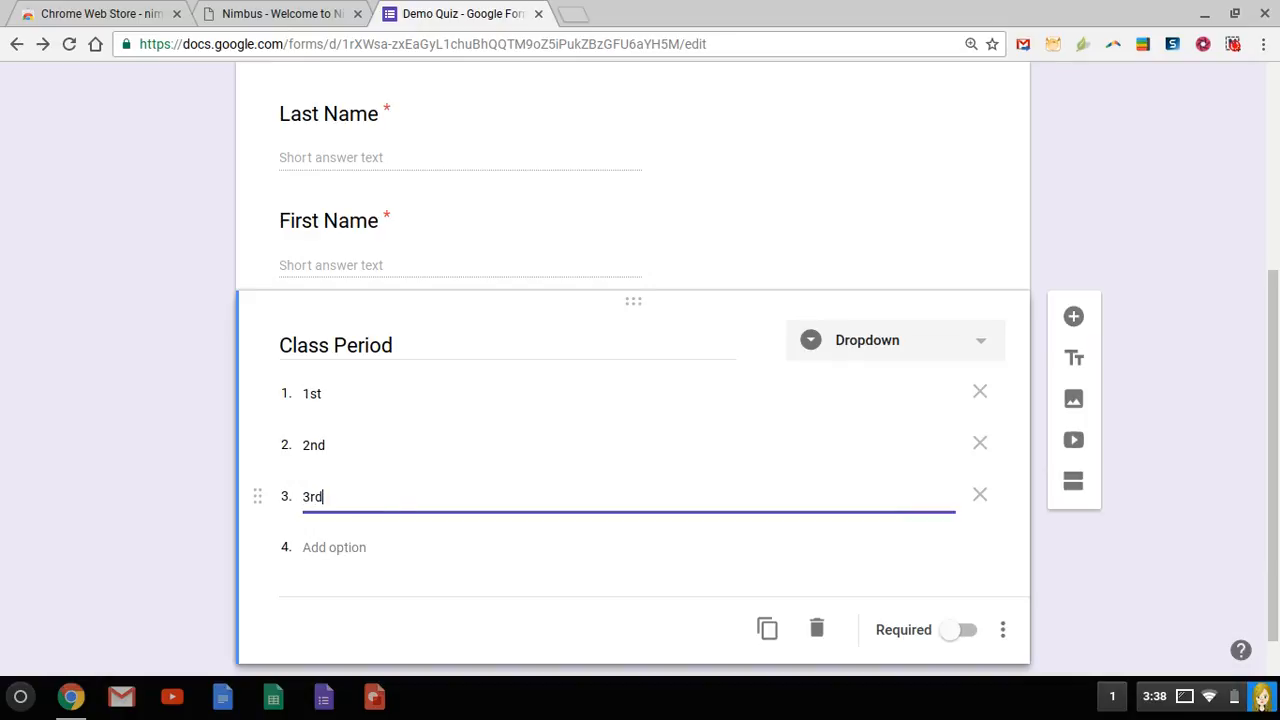
pyautogui.click(966, 632)
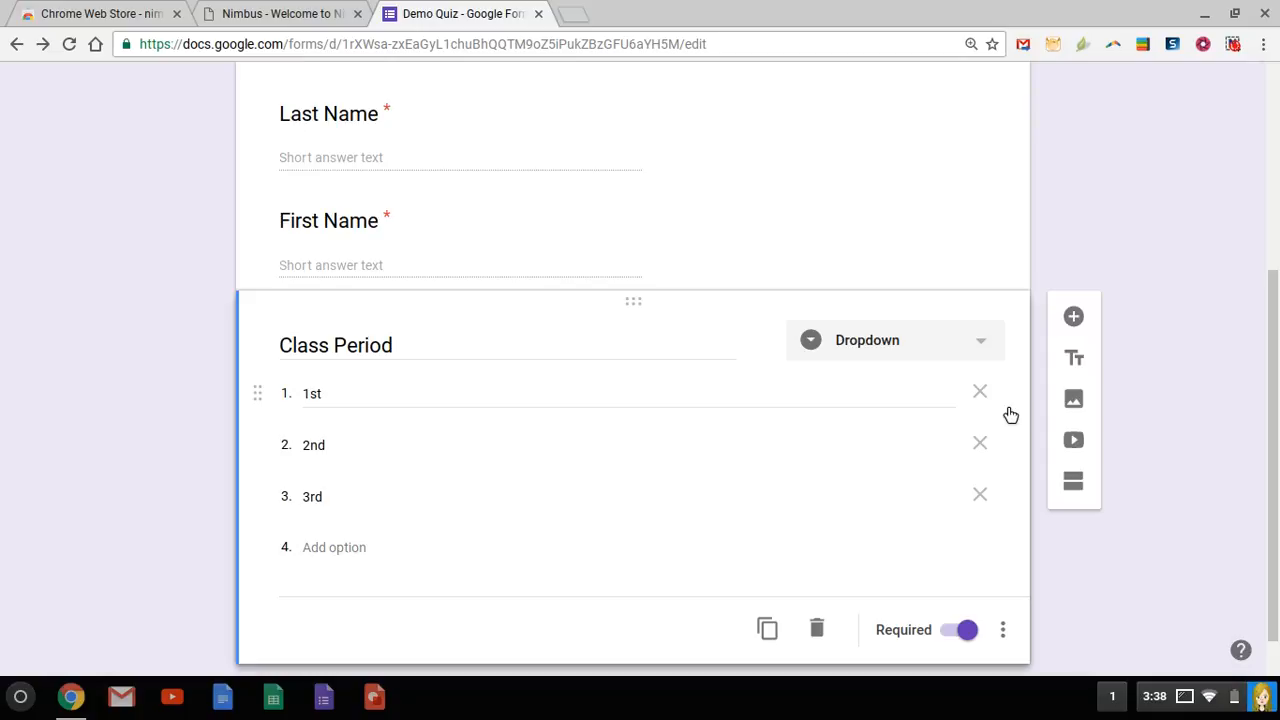
# Add a fourth question containing the image Flubaroo_small_promo_440x280.png from Downloads, and center-align the image.
pyautogui.click(1076, 322)
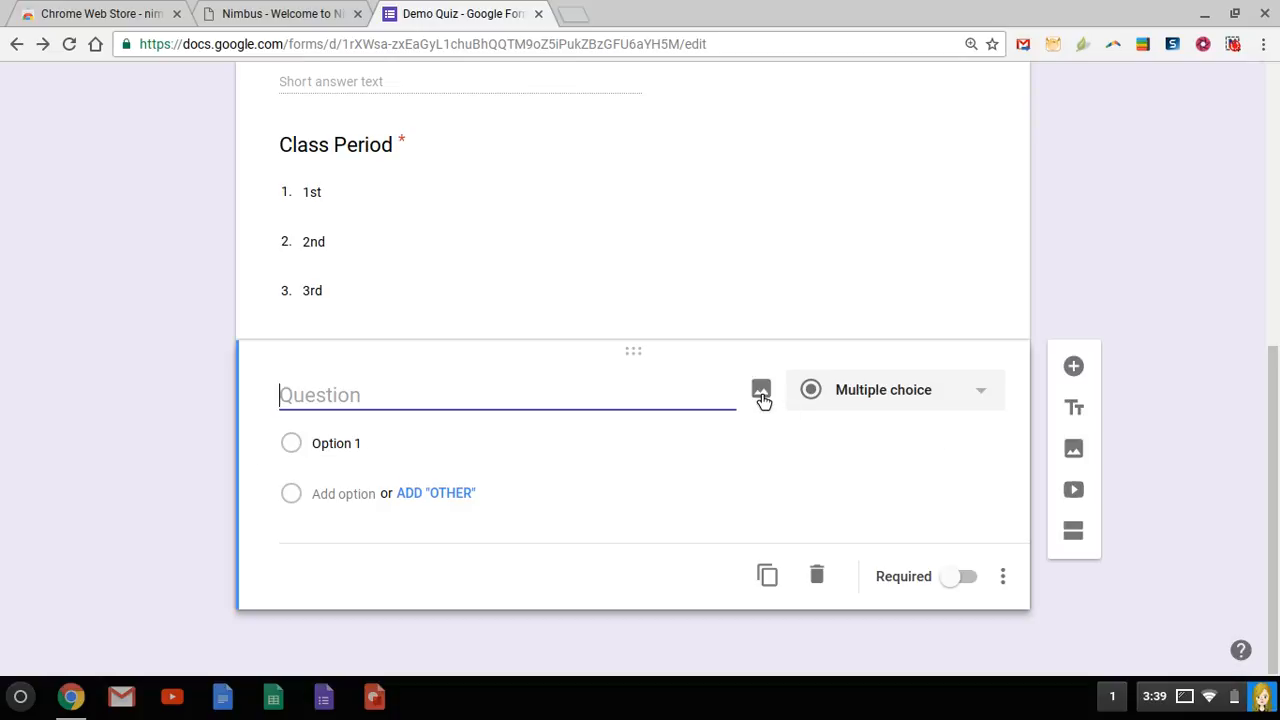
pyautogui.click(761, 392)
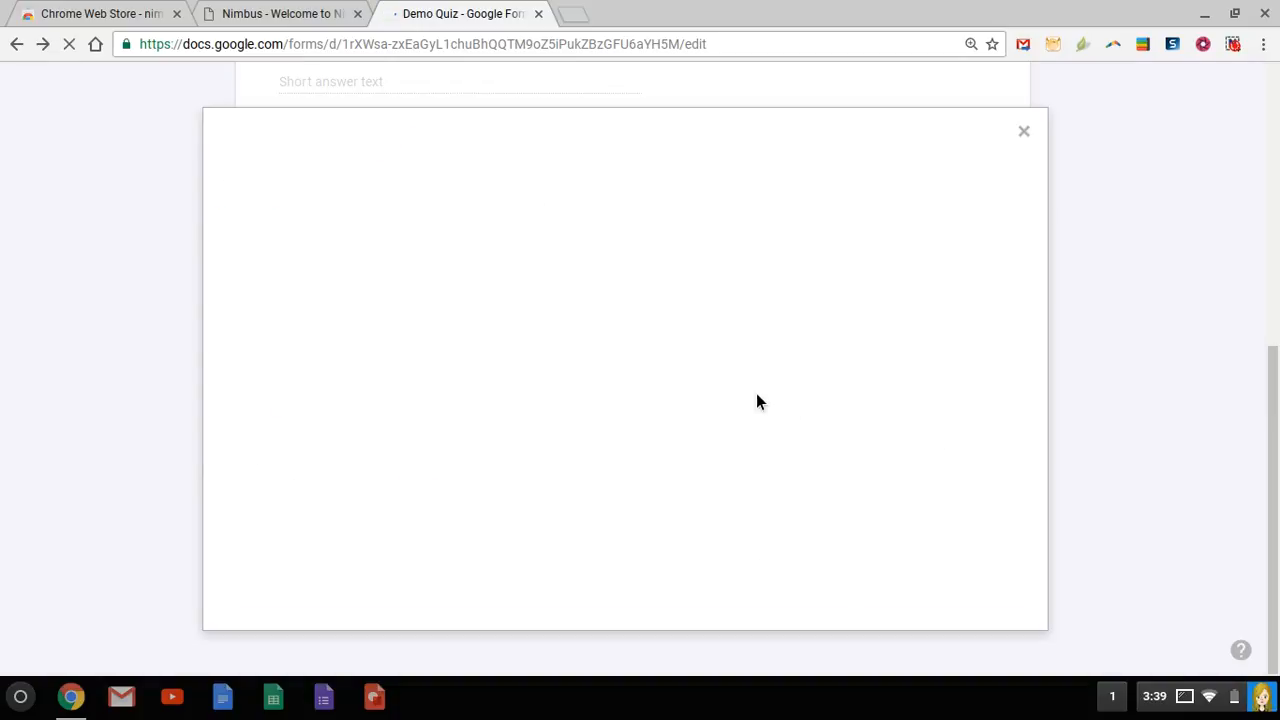
pyautogui.click(659, 420)
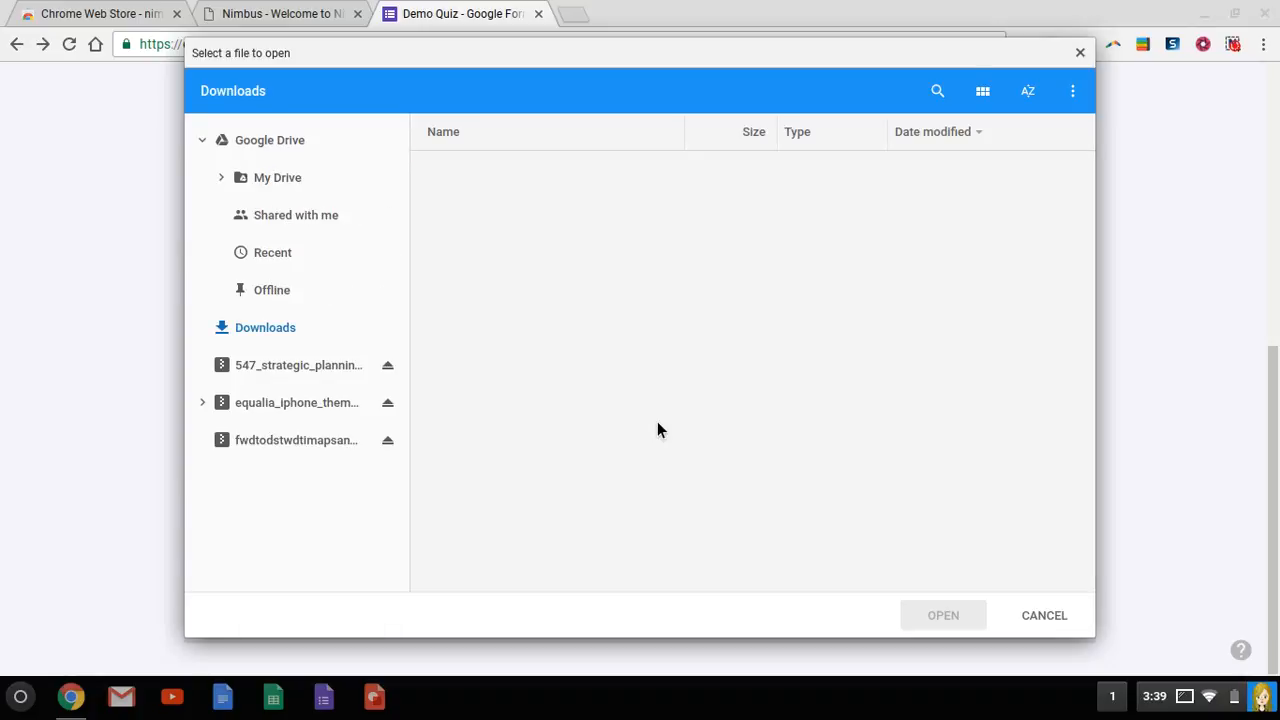
pyautogui.click(550, 176)
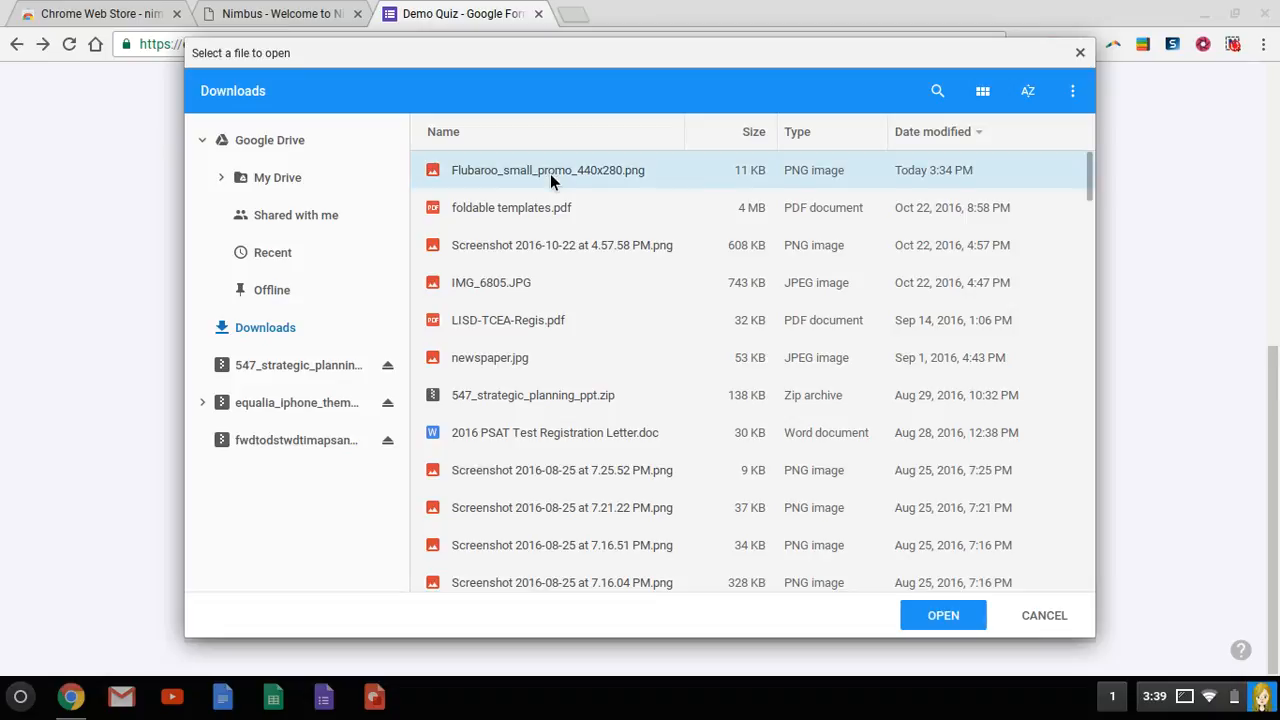
pyautogui.click(958, 626)
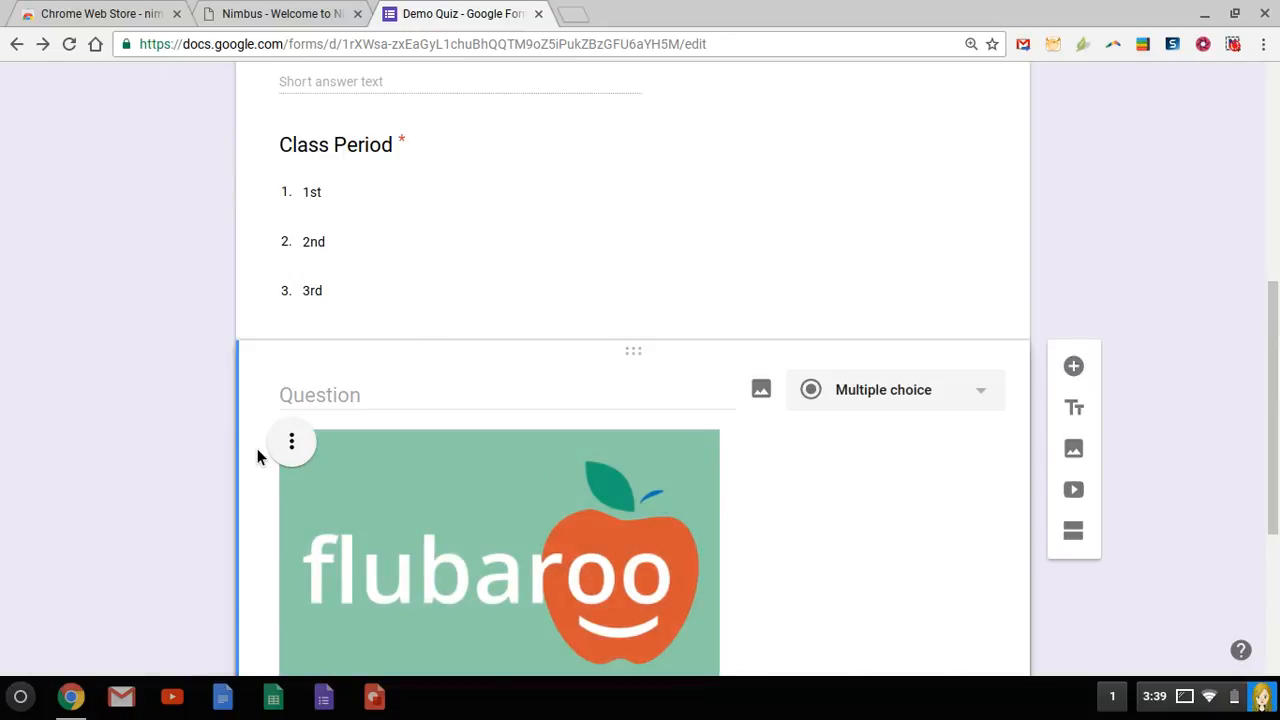
pyautogui.click(298, 454)
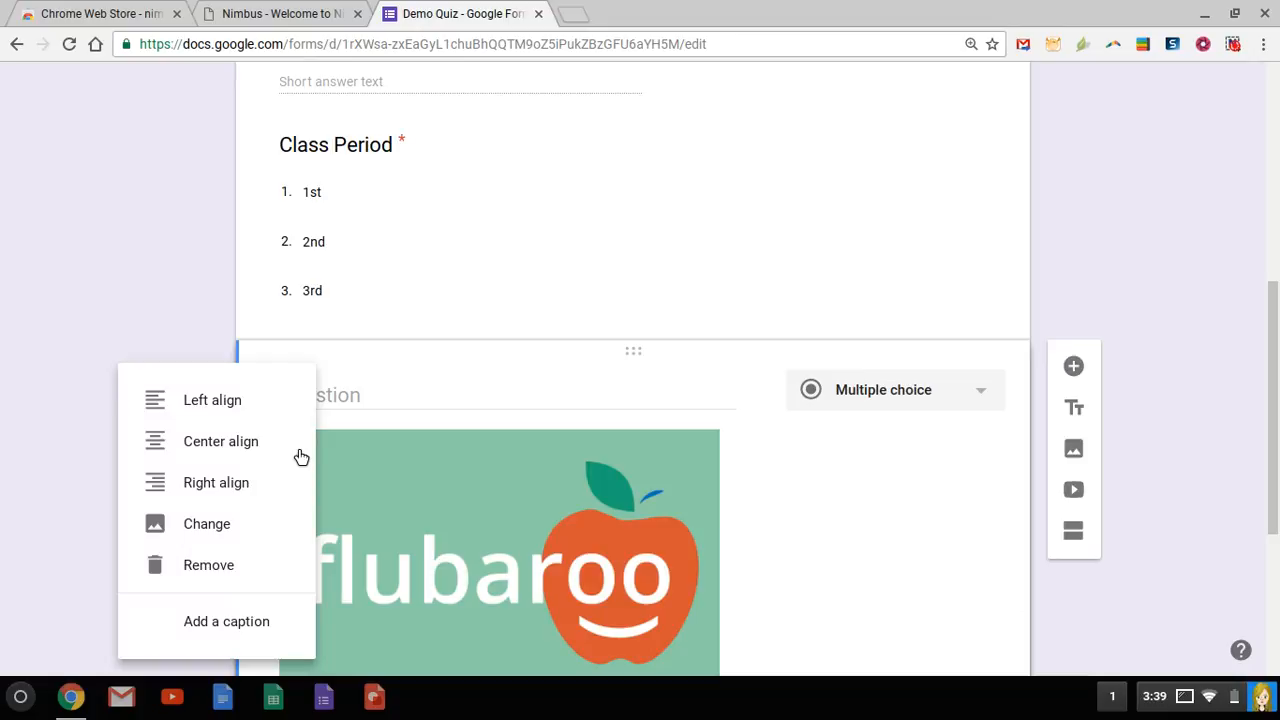
pyautogui.click(261, 447)
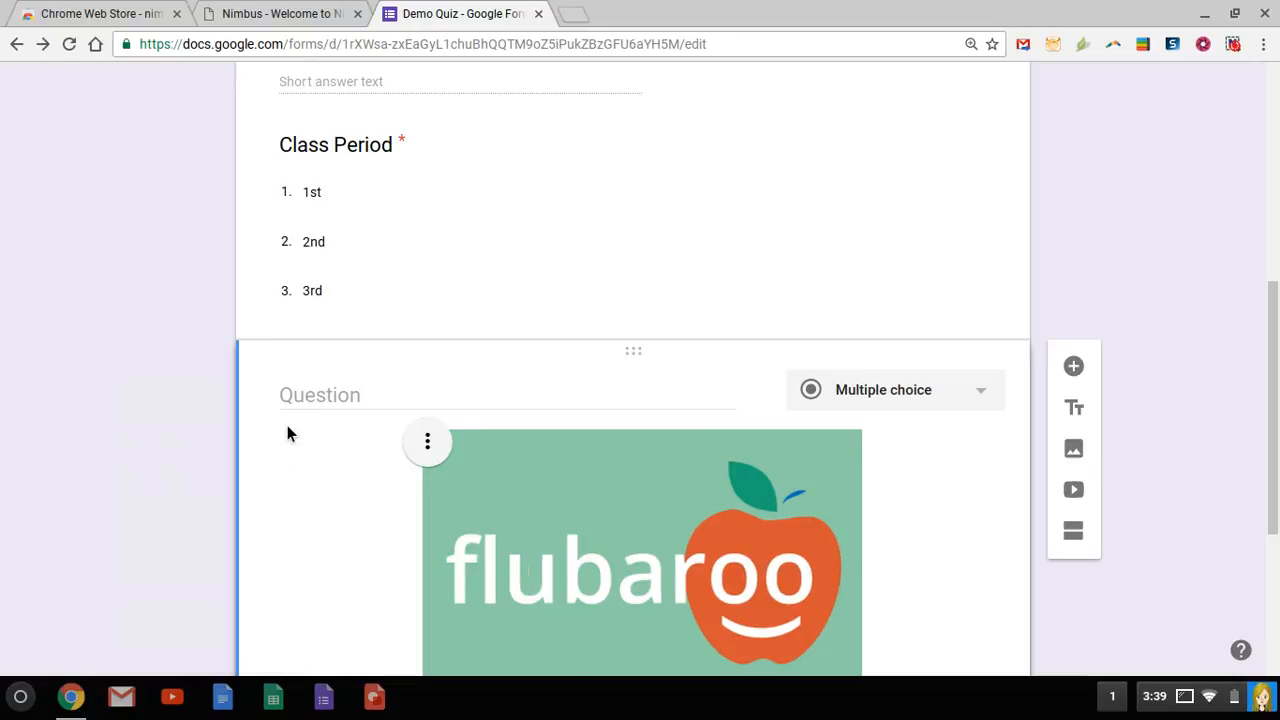
# Title the image question "What colors are in the icon below" and change its type to Checkboxes.
pyautogui.click(331, 405)
pyautogui.write('Wha')
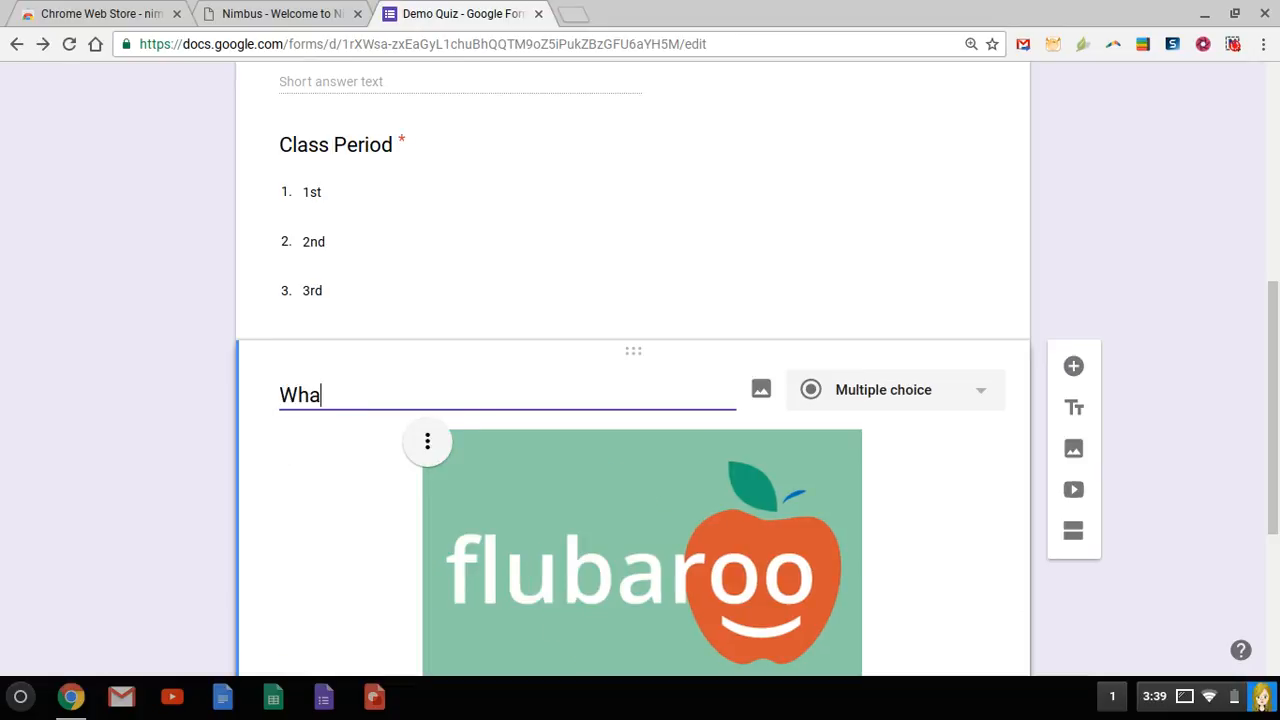
pyautogui.write('t colors are')
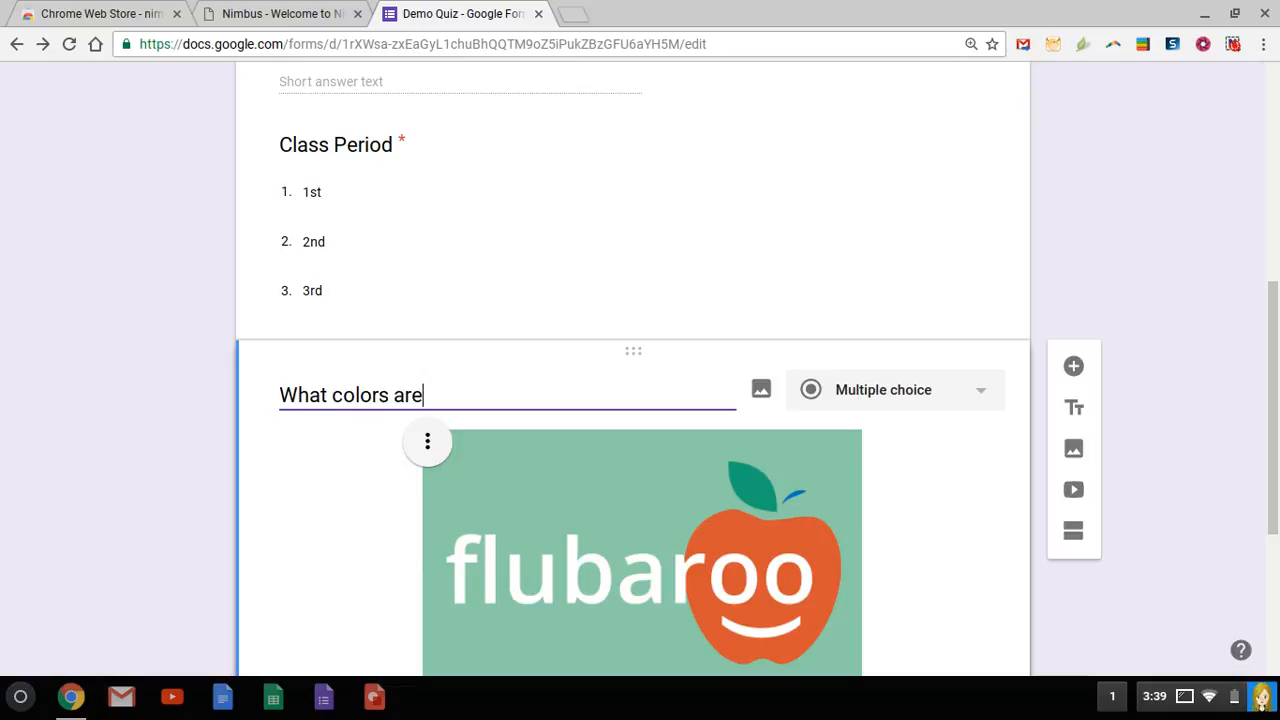
pyautogui.write(' in the icon below')
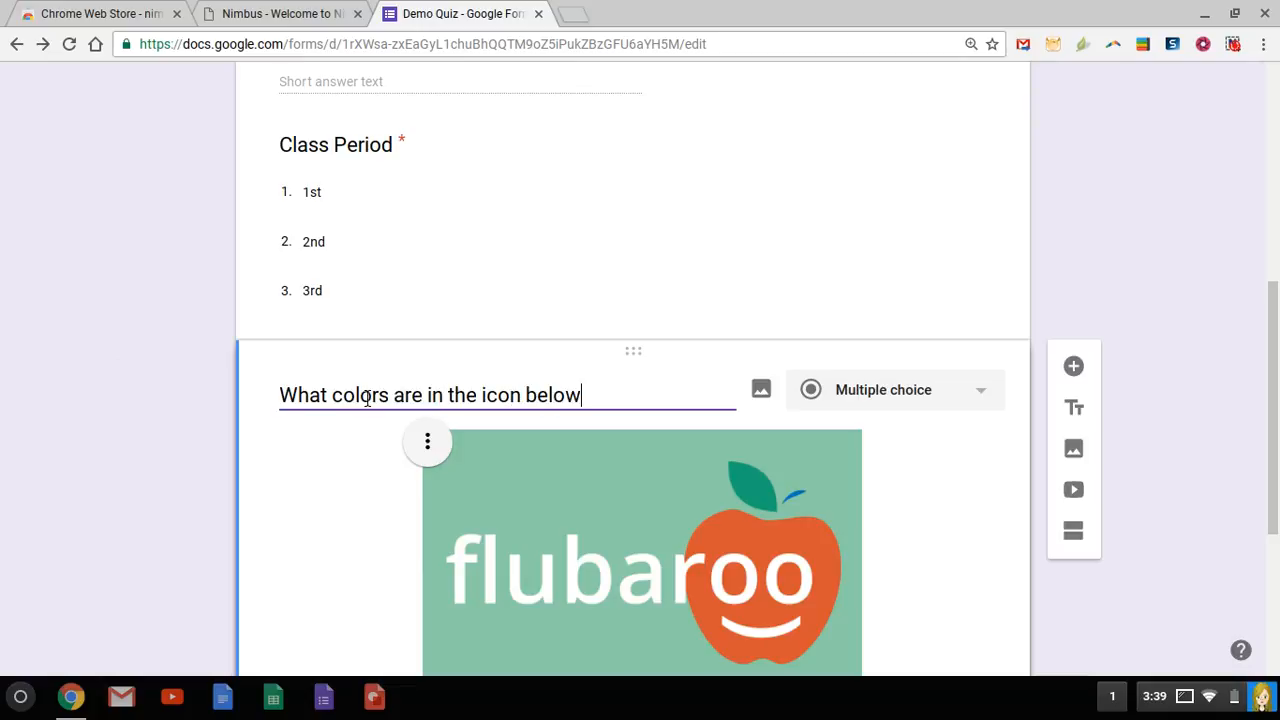
pyautogui.click(938, 396)
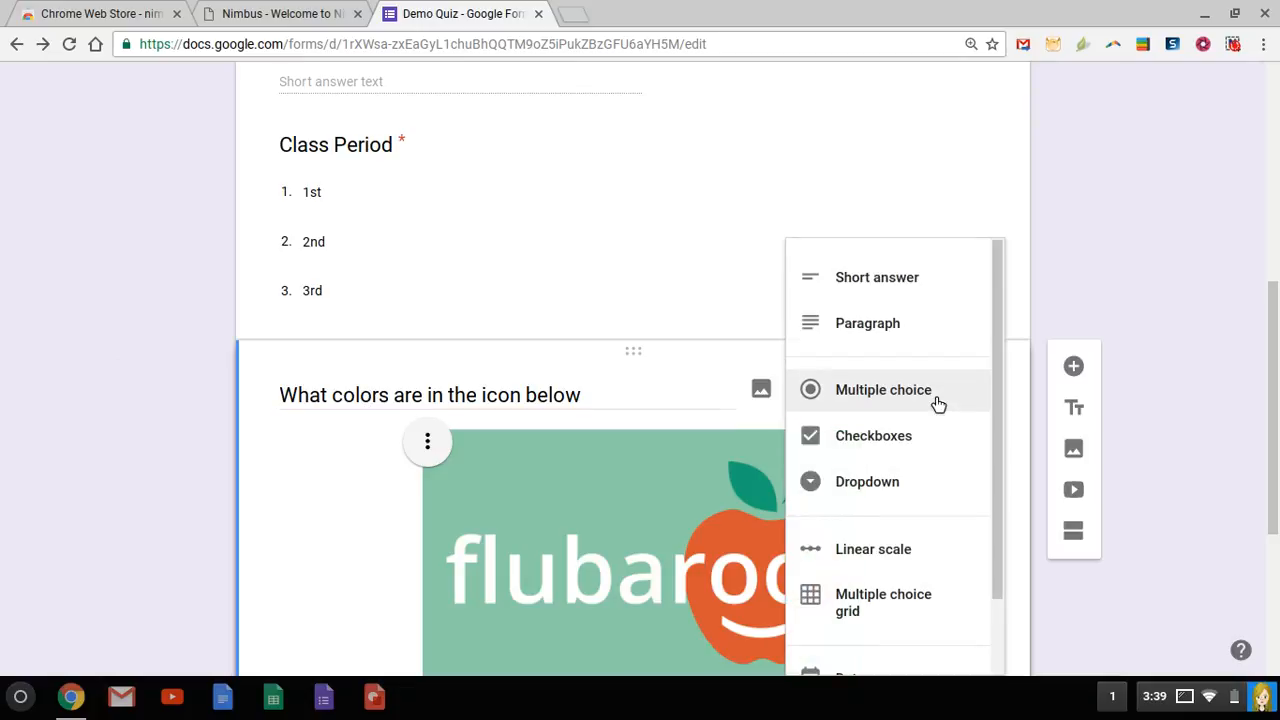
pyautogui.click(929, 456)
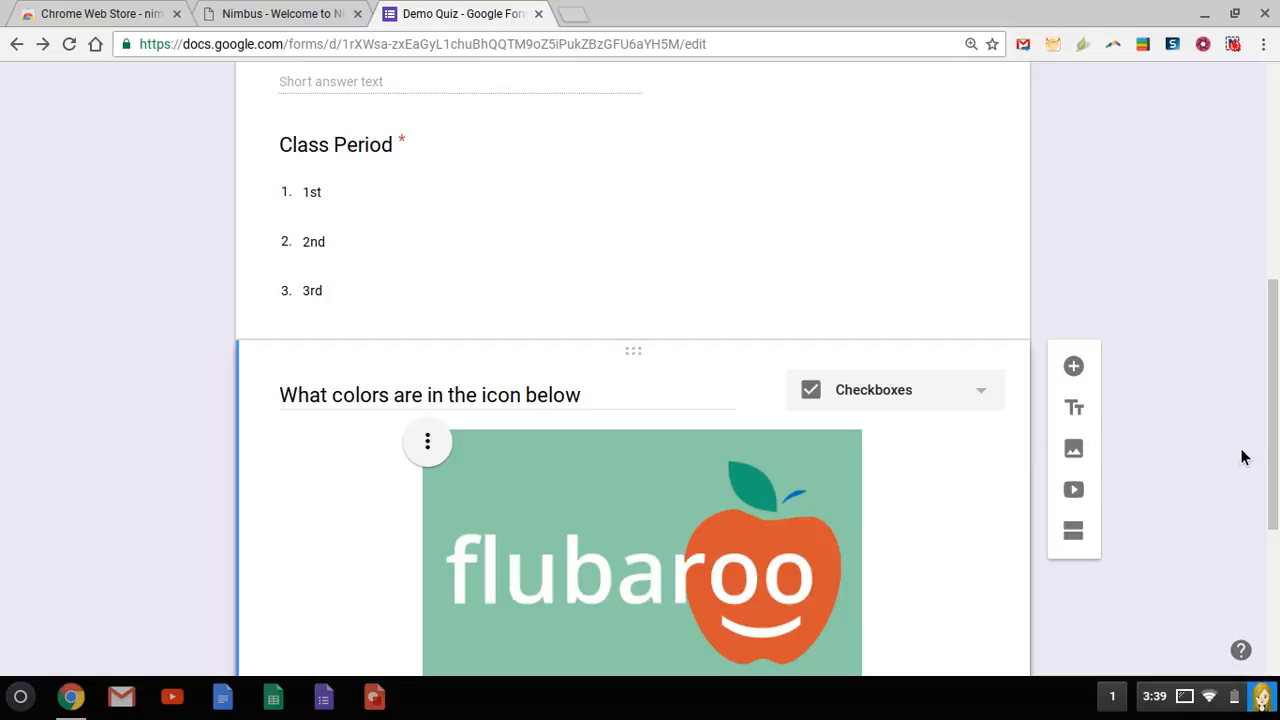
# Enter red, green, blue, white and yellow as the checkbox options of the icon color question, and make it required.
pyautogui.moveTo(1276, 456); pyautogui.dragTo(1270, 620)
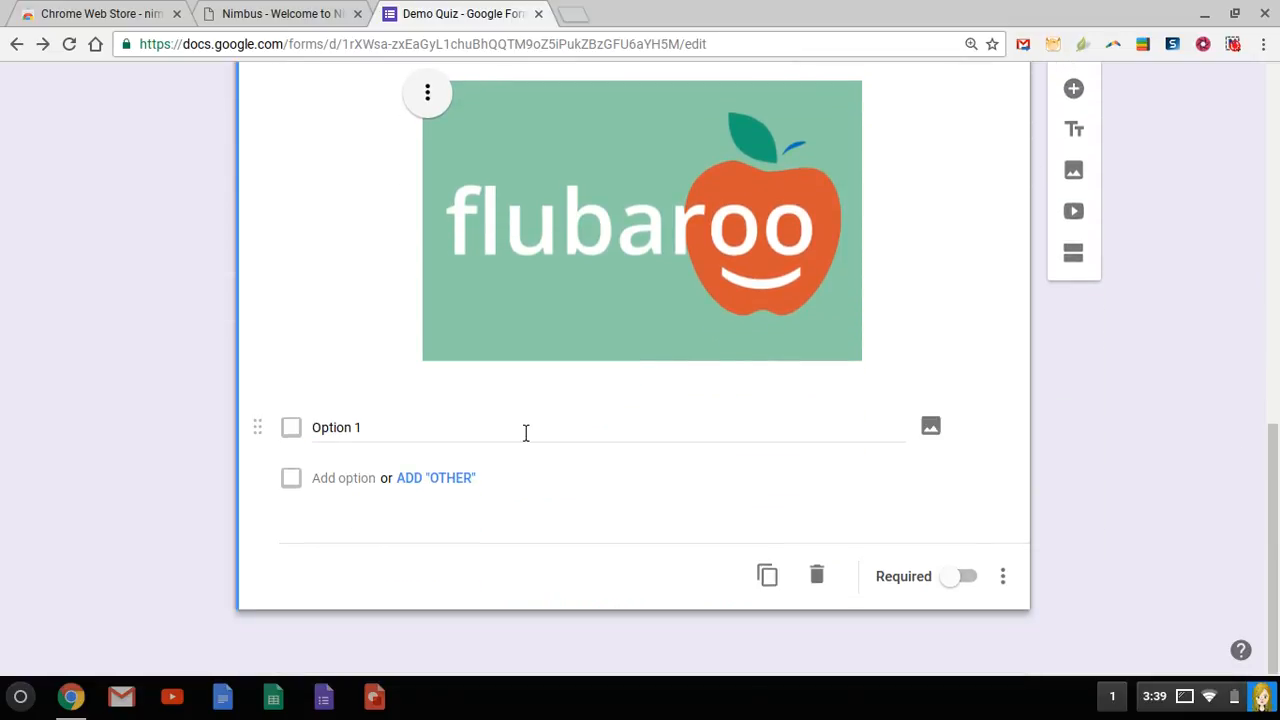
pyautogui.click(451, 442)
pyautogui.write('red')
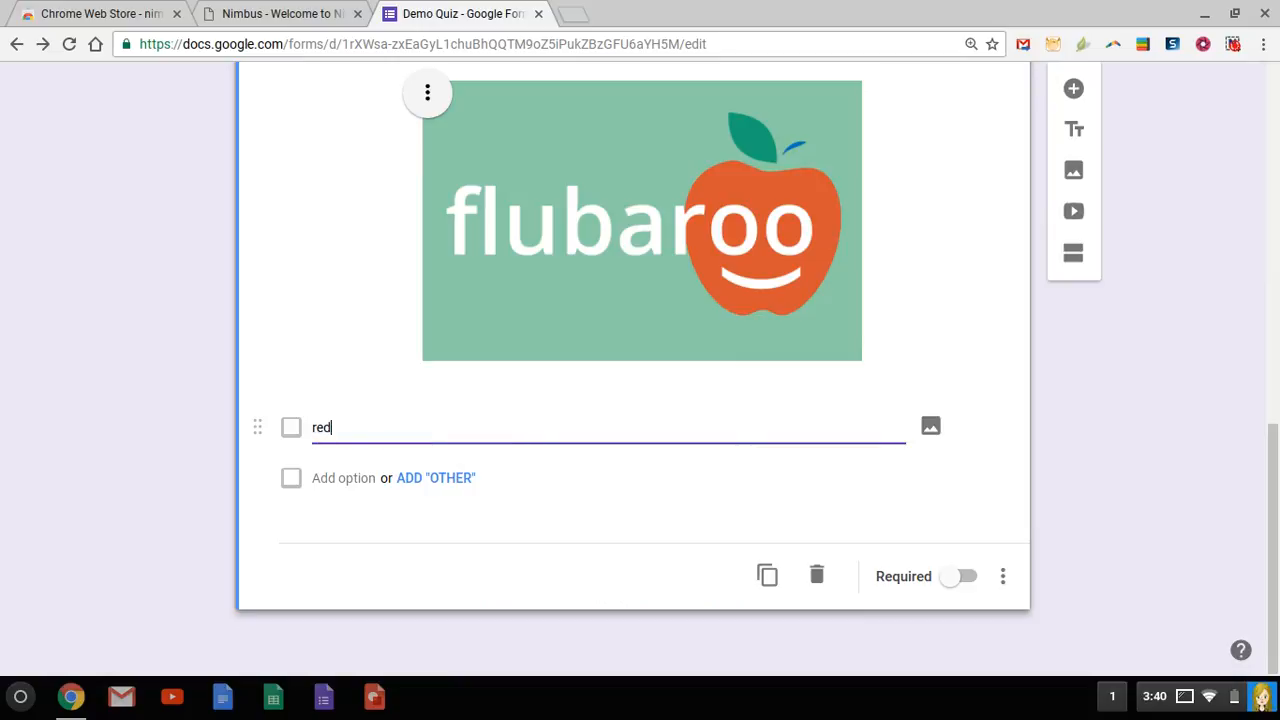
pyautogui.press('Tab')
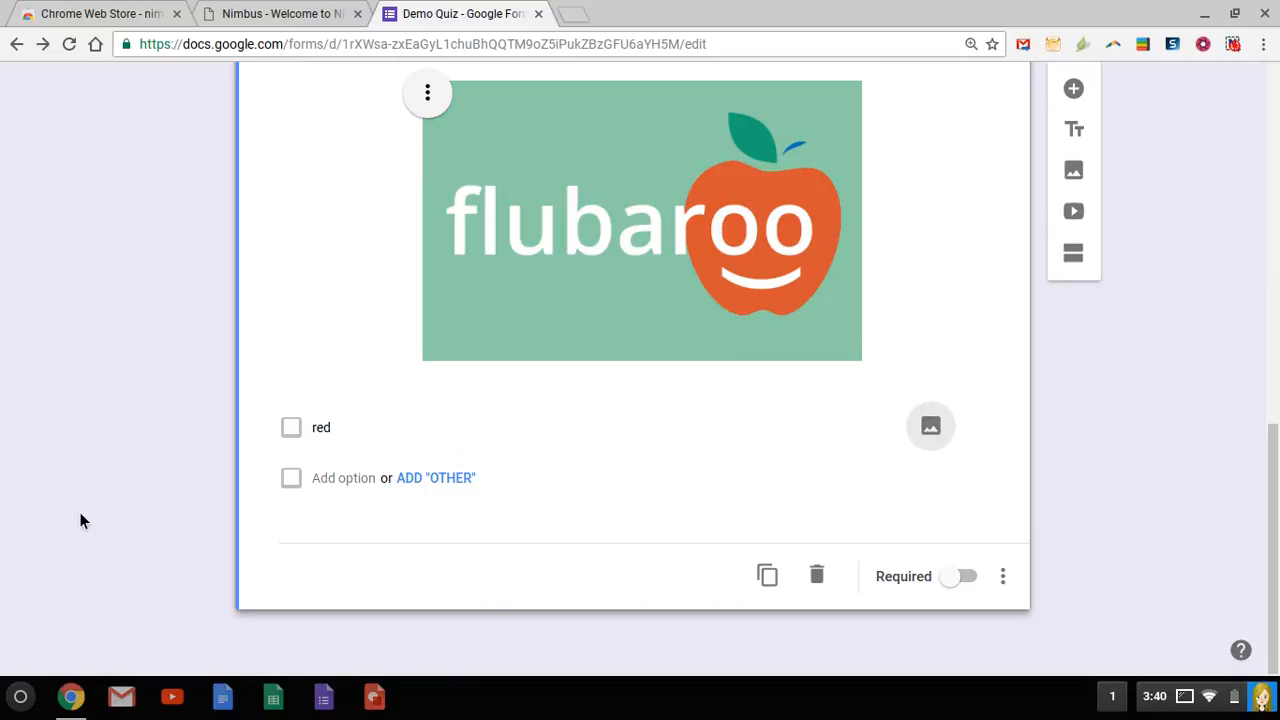
pyautogui.click(343, 493)
pyautogui.write('green')
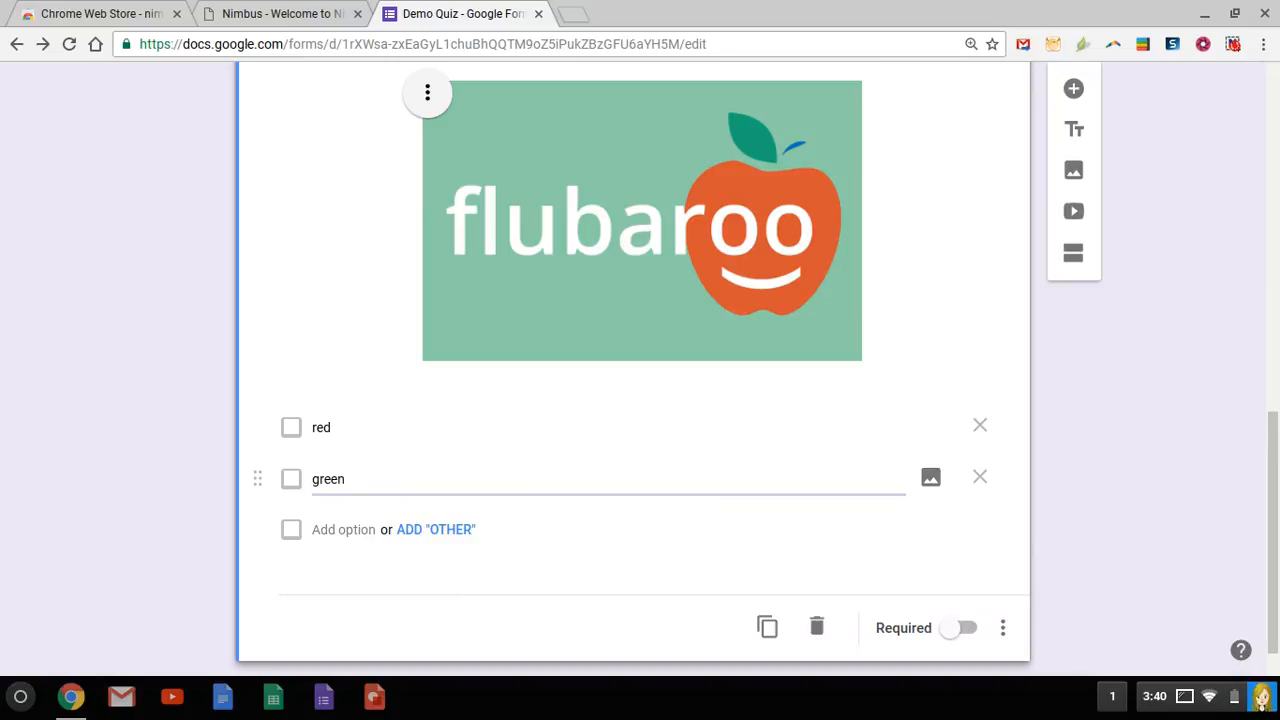
pyautogui.click(346, 535)
pyautogui.write('blue')
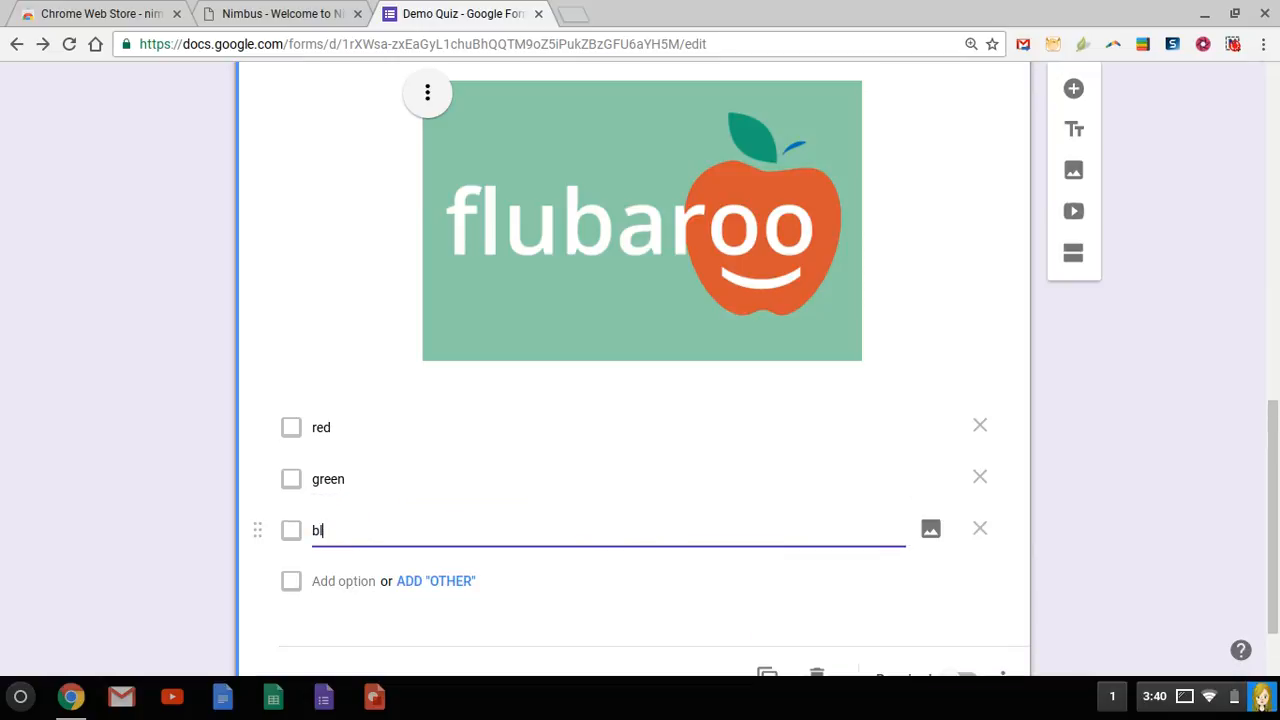
pyautogui.click(349, 588)
pyautogui.write('white')
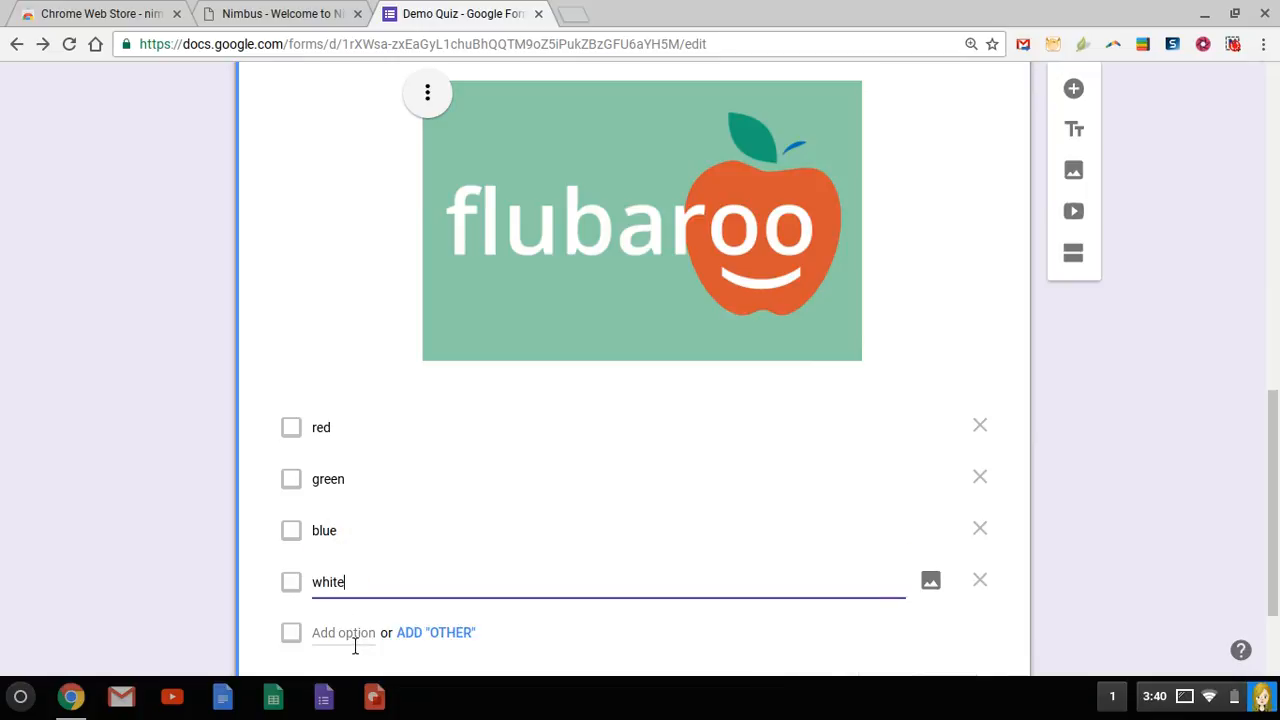
pyautogui.click(354, 646)
pyautogui.write('yellow')
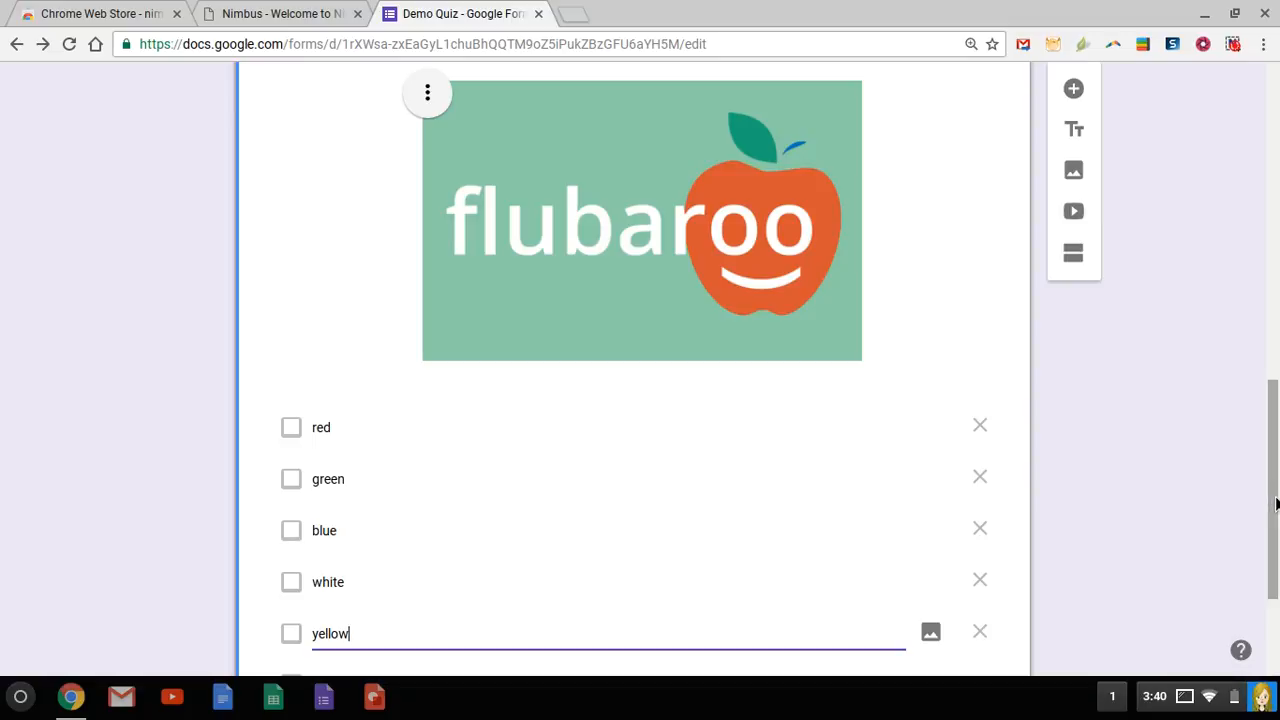
pyautogui.moveTo(1276, 502); pyautogui.dragTo(1276, 564)
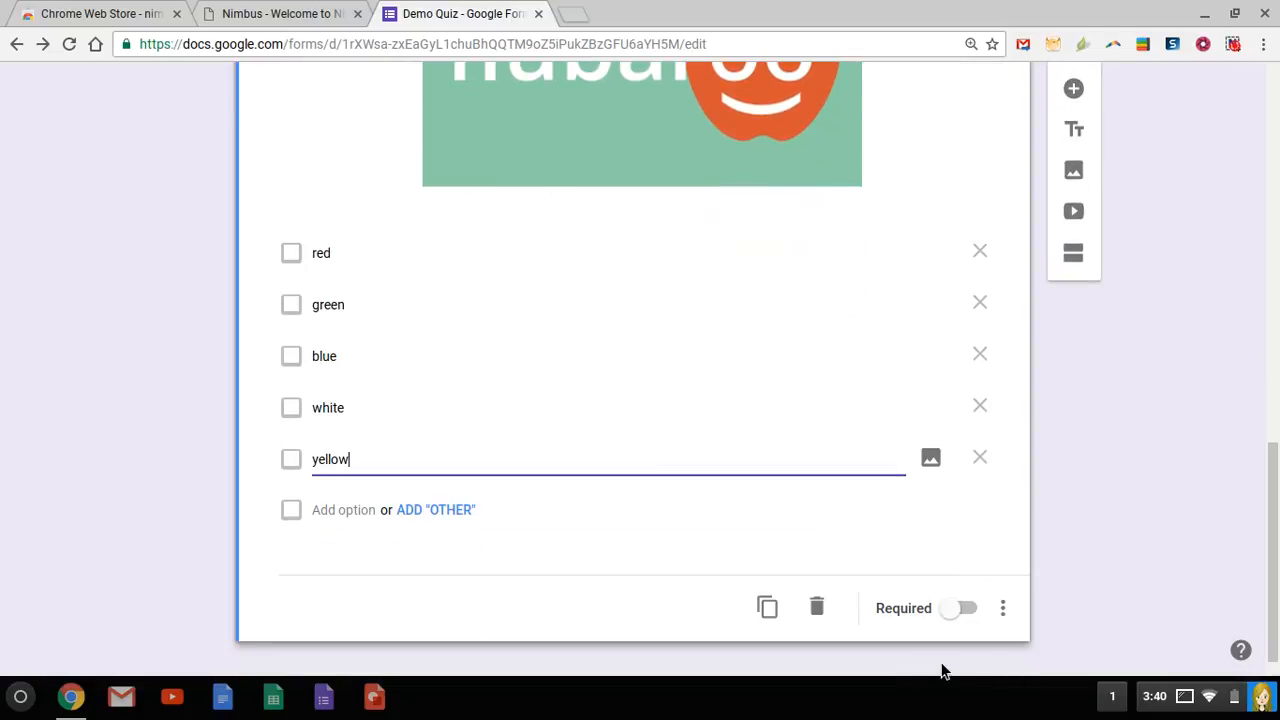
pyautogui.click(966, 618)
pyautogui.moveTo(1276, 565); pyautogui.dragTo(1276, 514)
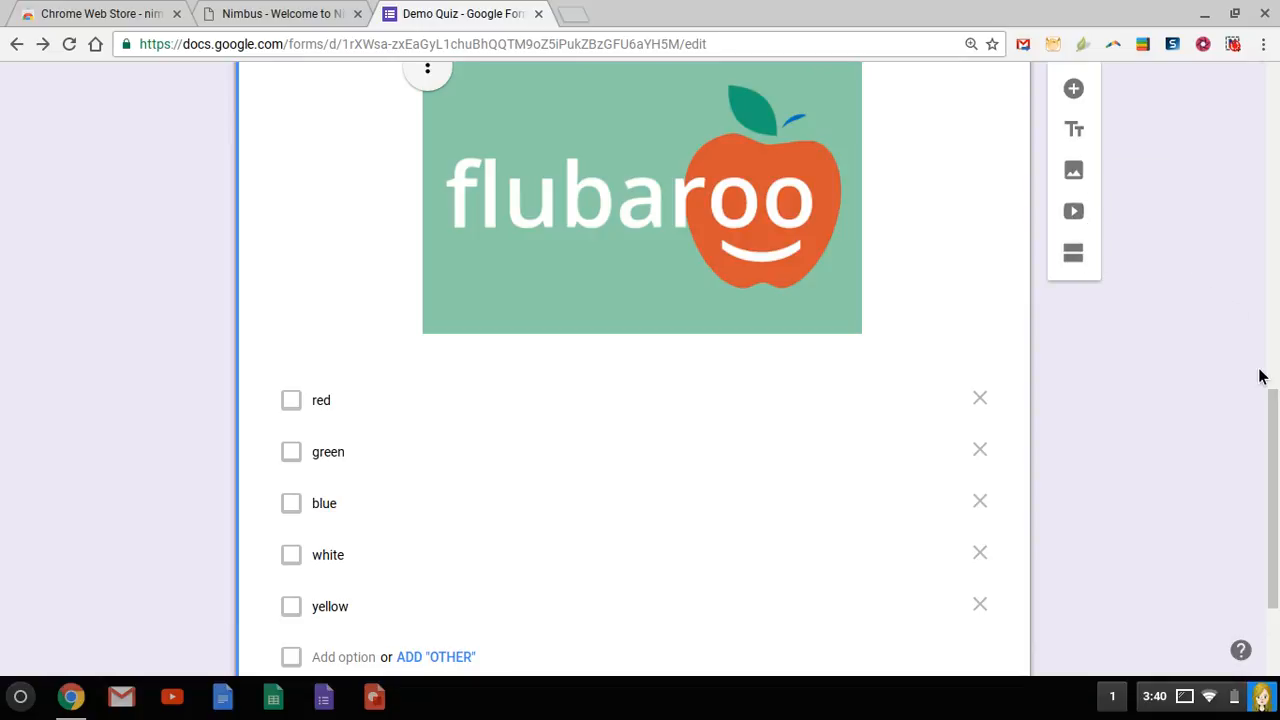
pyautogui.moveTo(1274, 410); pyautogui.dragTo(1271, 75)
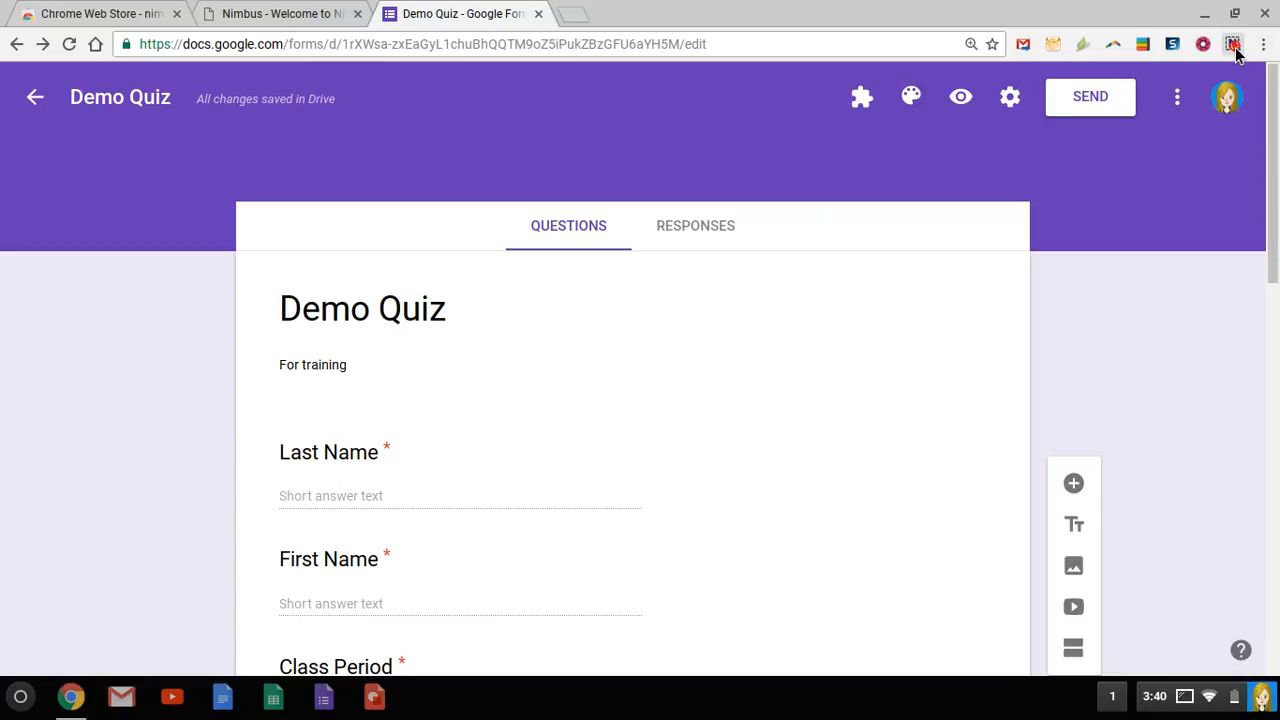
pyautogui.click(1233, 45)
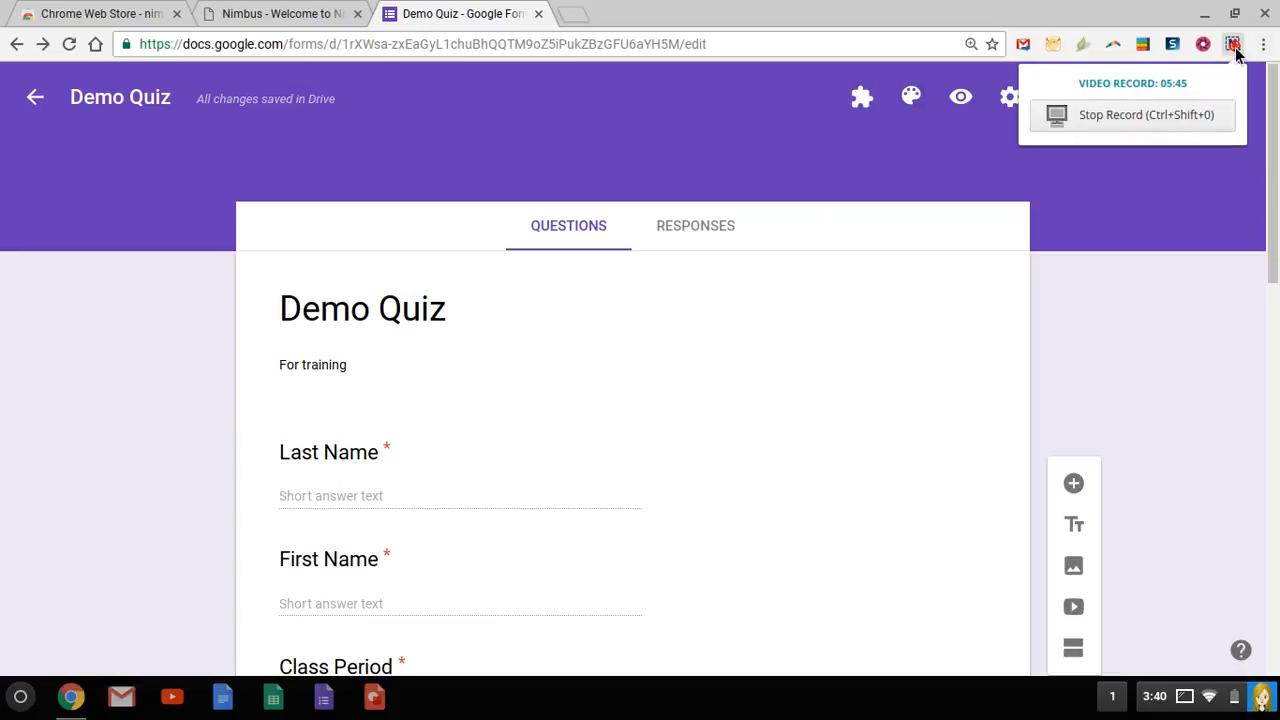